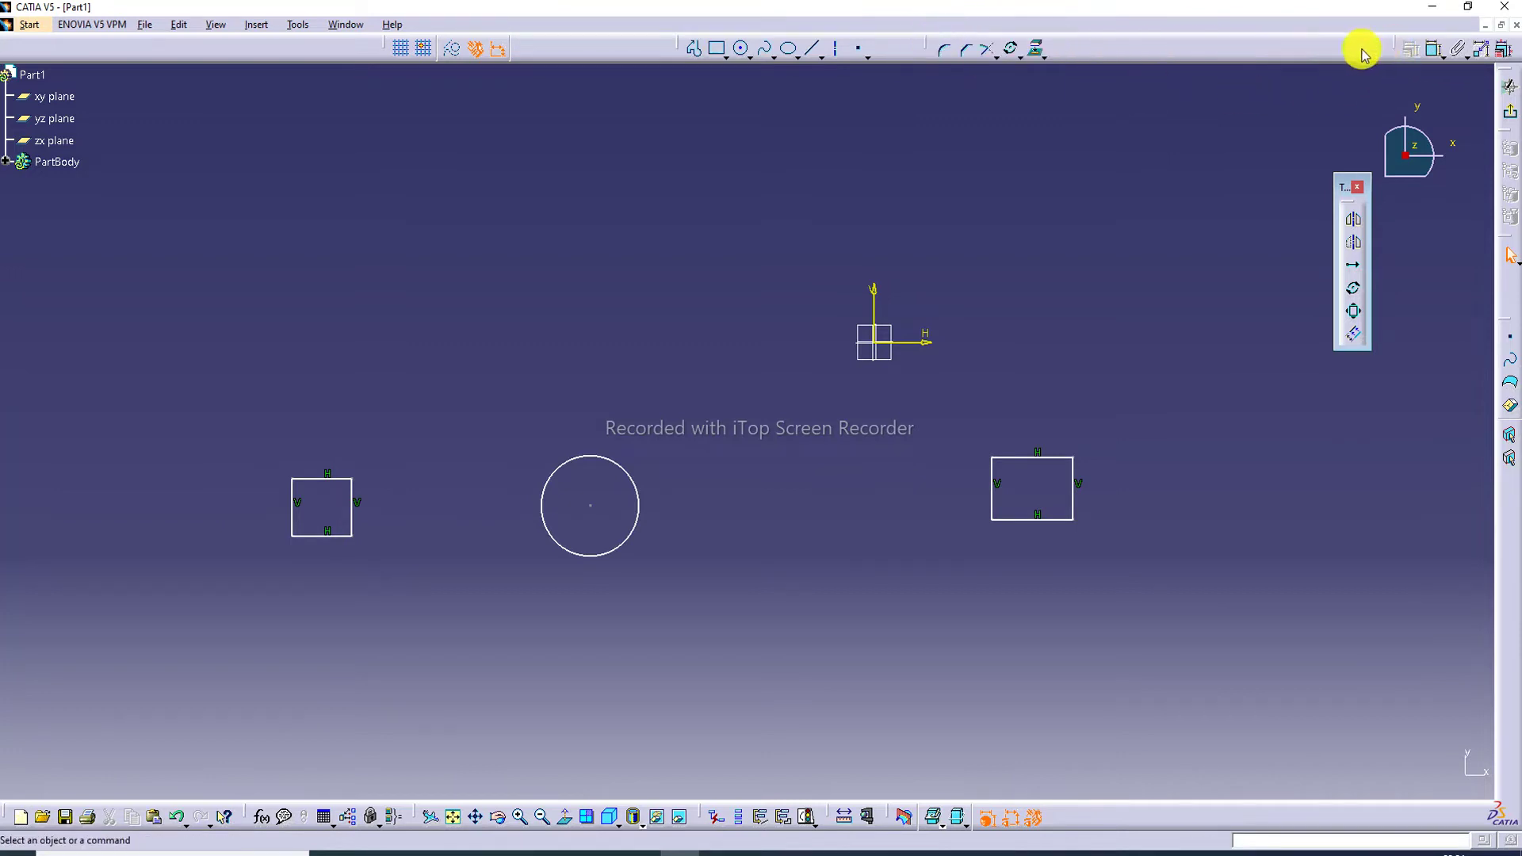
Step: Rearrange the toolbars so the Transformation toolbar floats horizontally above the sketch geometry
left_click_drag(1397, 49, 1239, 53)
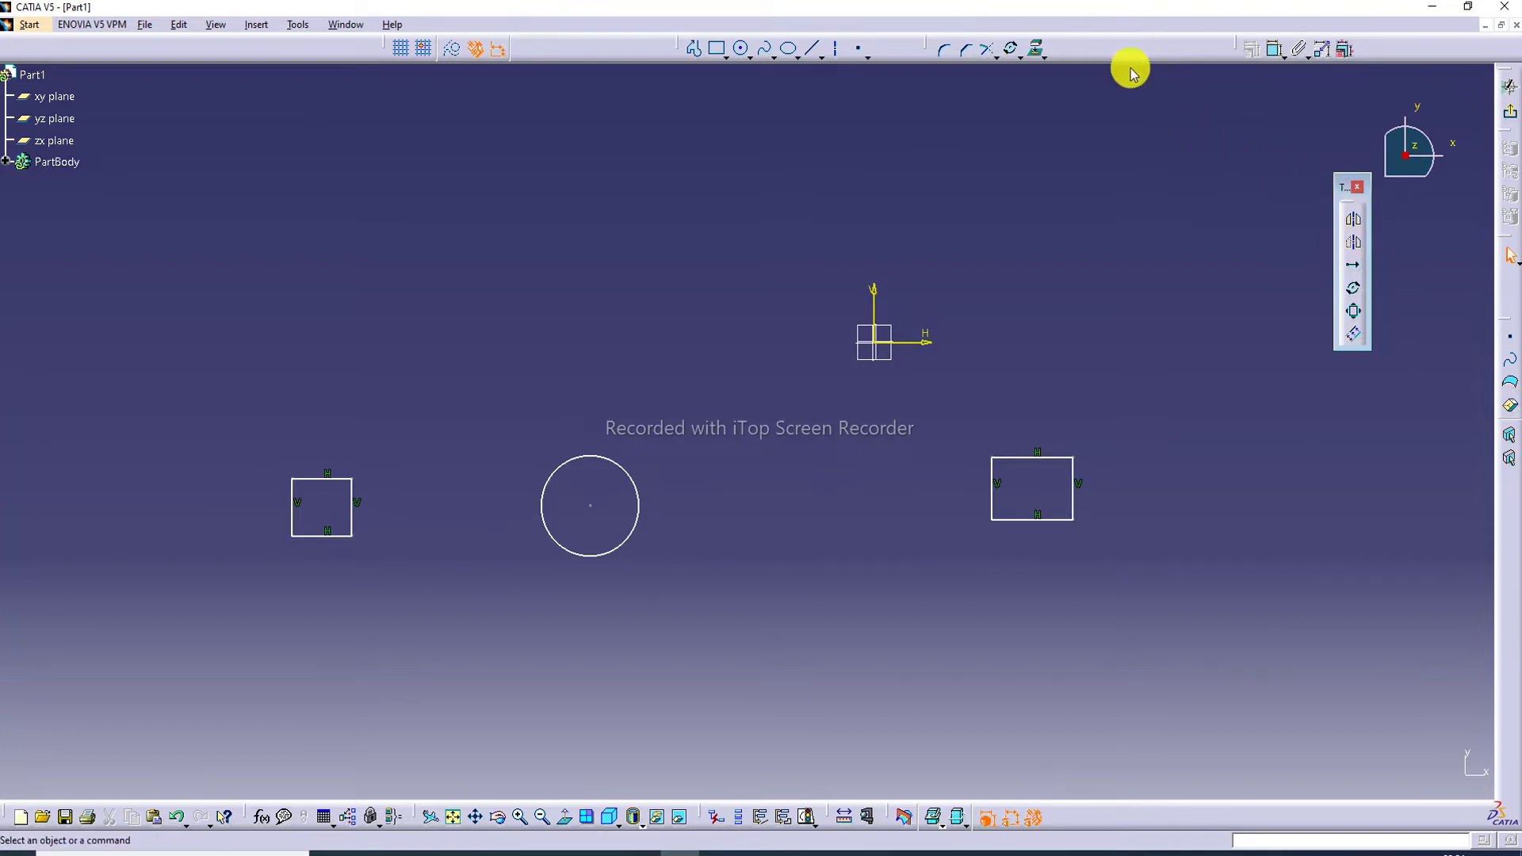
left_click_drag(1118, 48, 1108, 133)
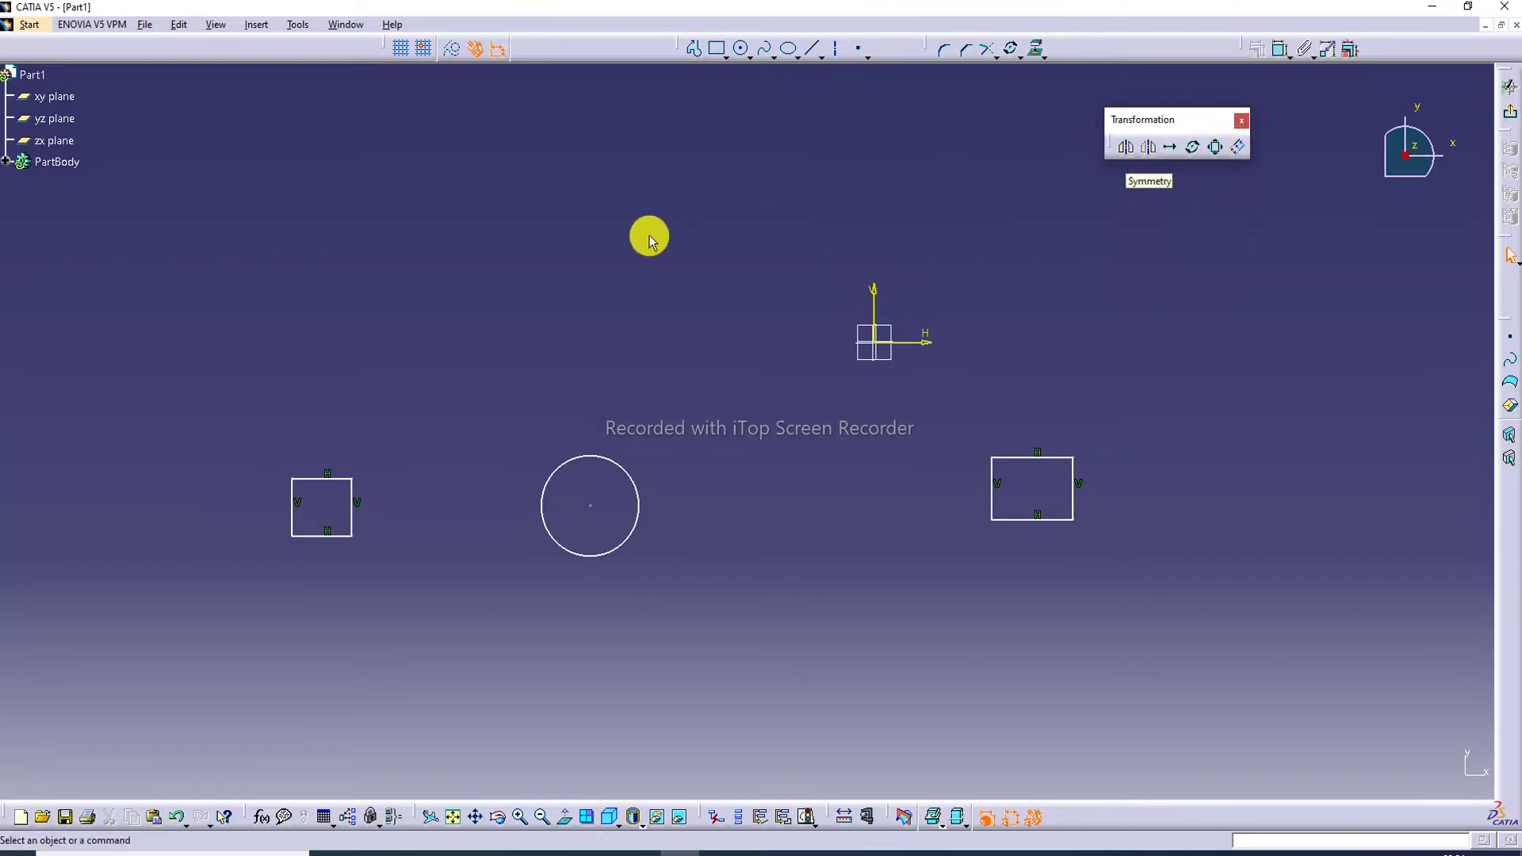
Step: Create an enlarged duplicate of the small leftmost square with Scale, using a point on its bottom edge as the scaling center
left_click_drag(219, 437, 409, 586)
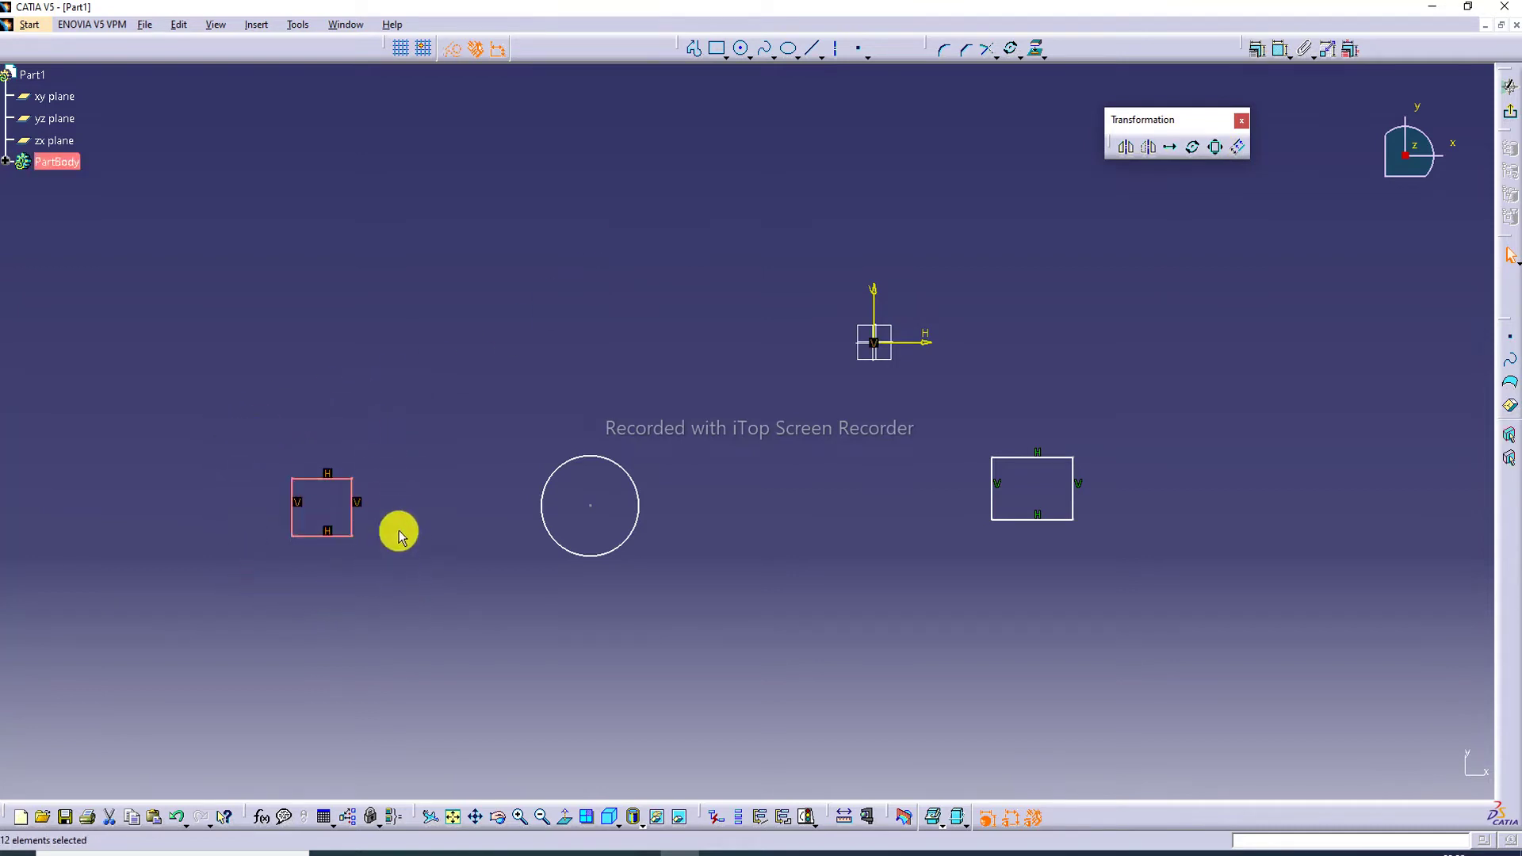
left_click(1217, 147)
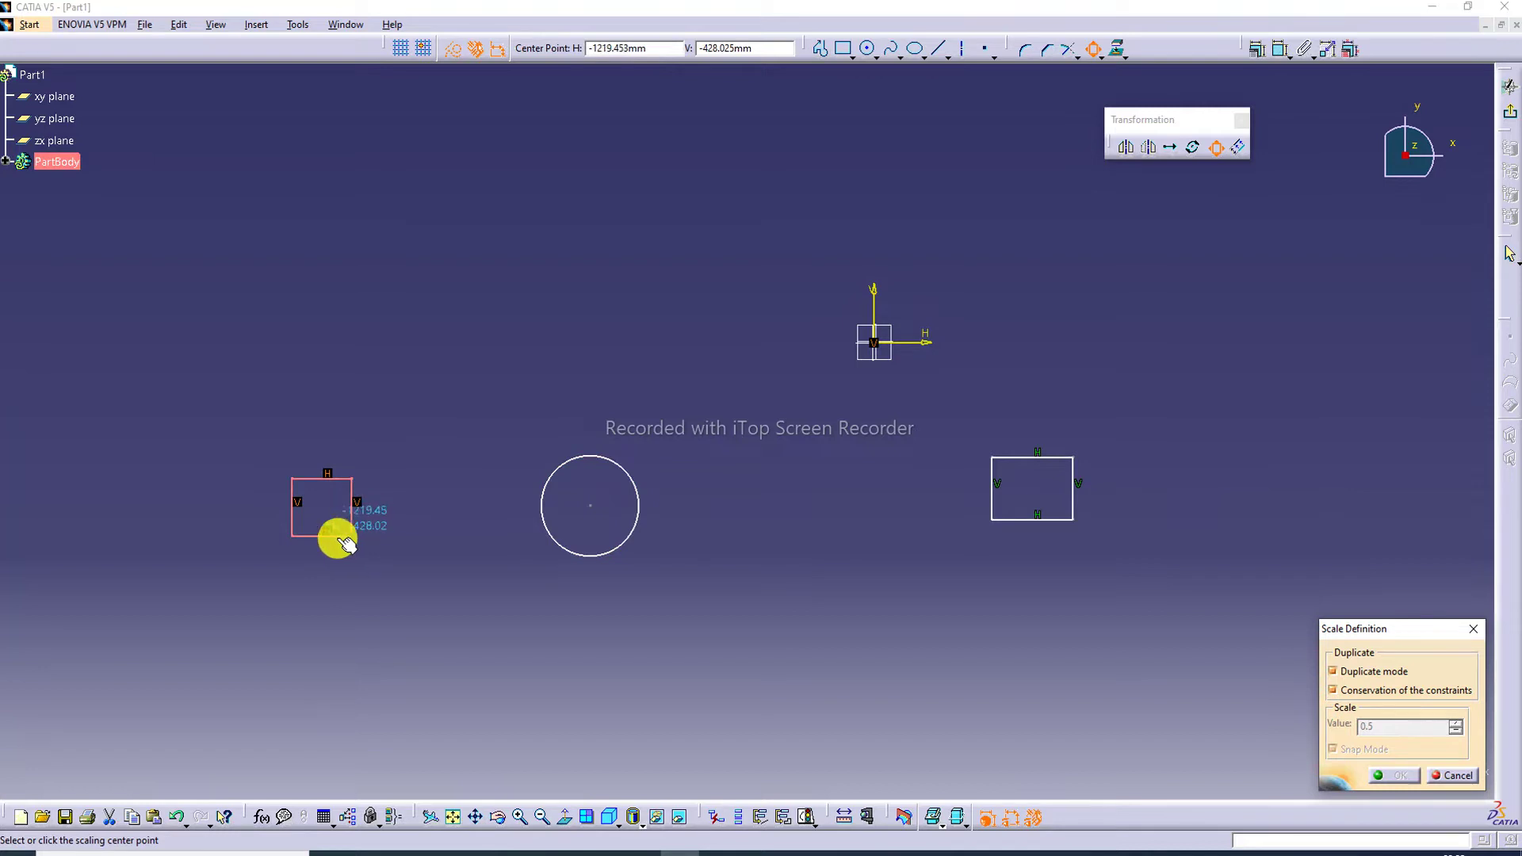
left_click(327, 538)
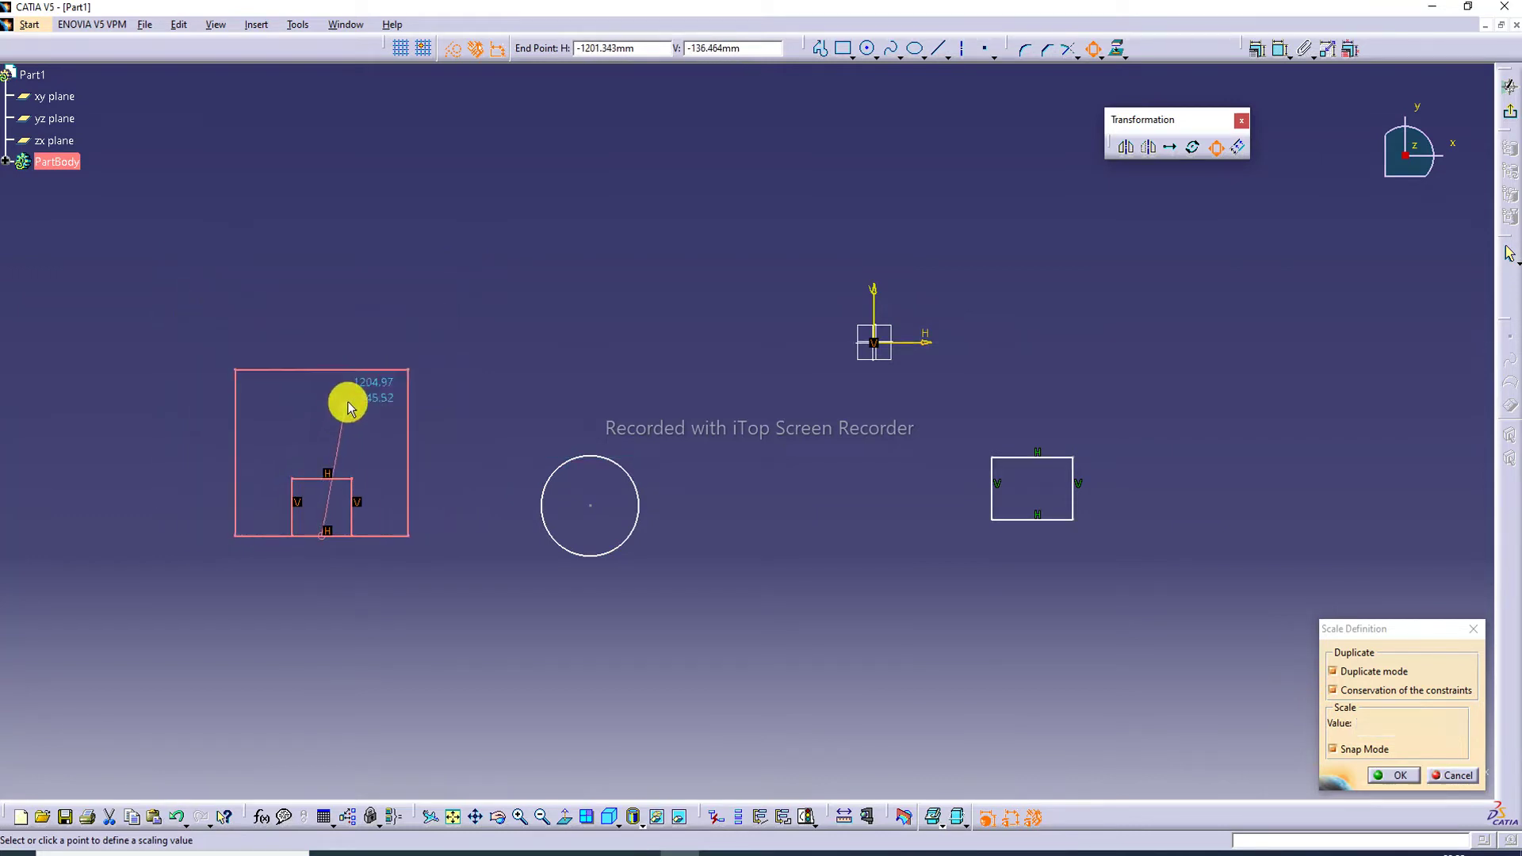
left_click(333, 464)
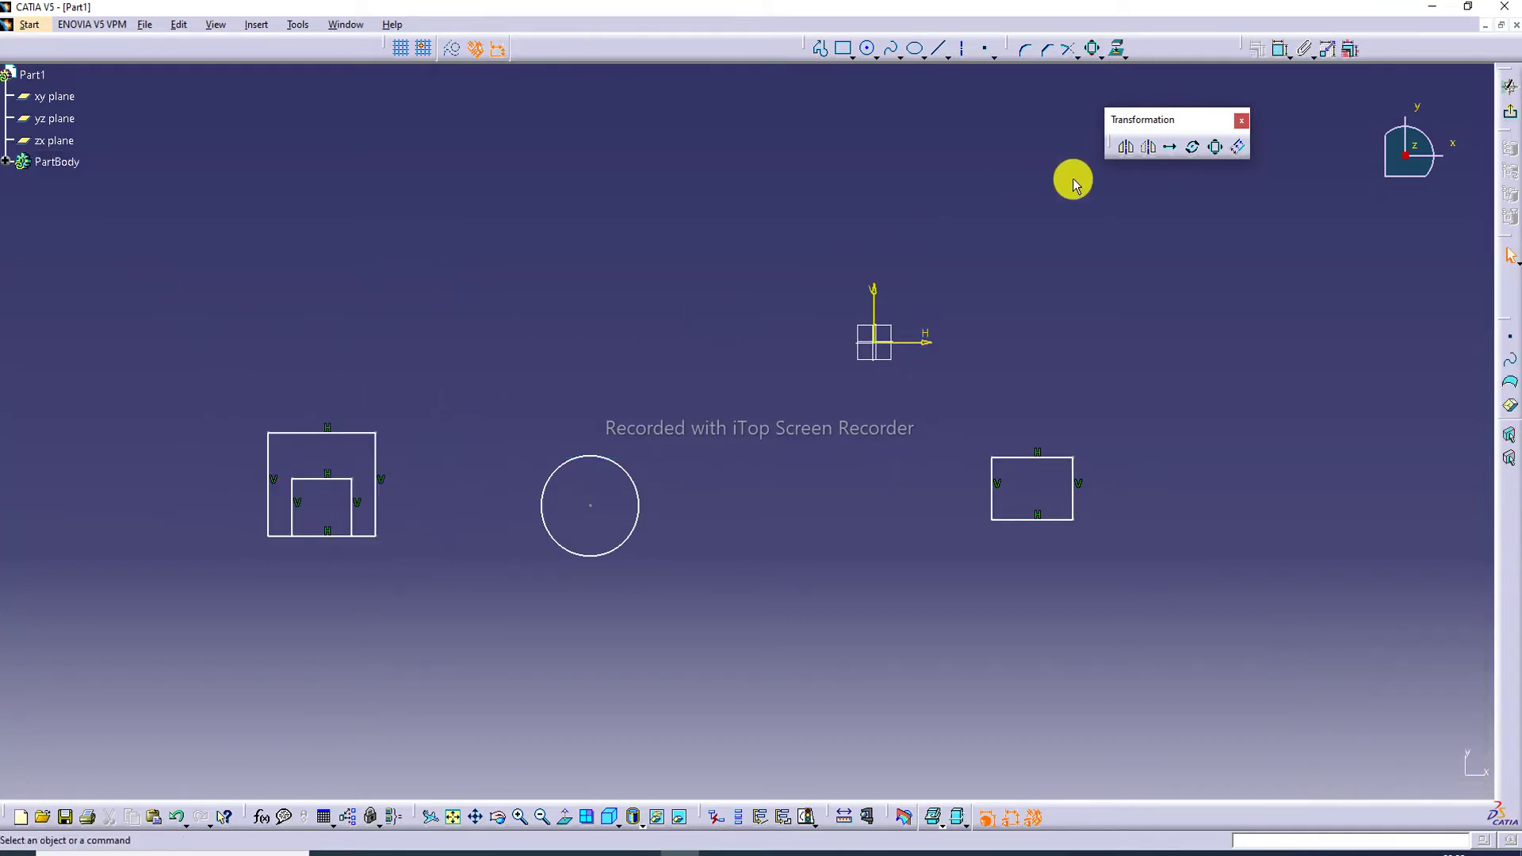
Step: Create an enlarged duplicate of the circle with Scale, using the circle's center as the scaling center
left_click(1216, 148)
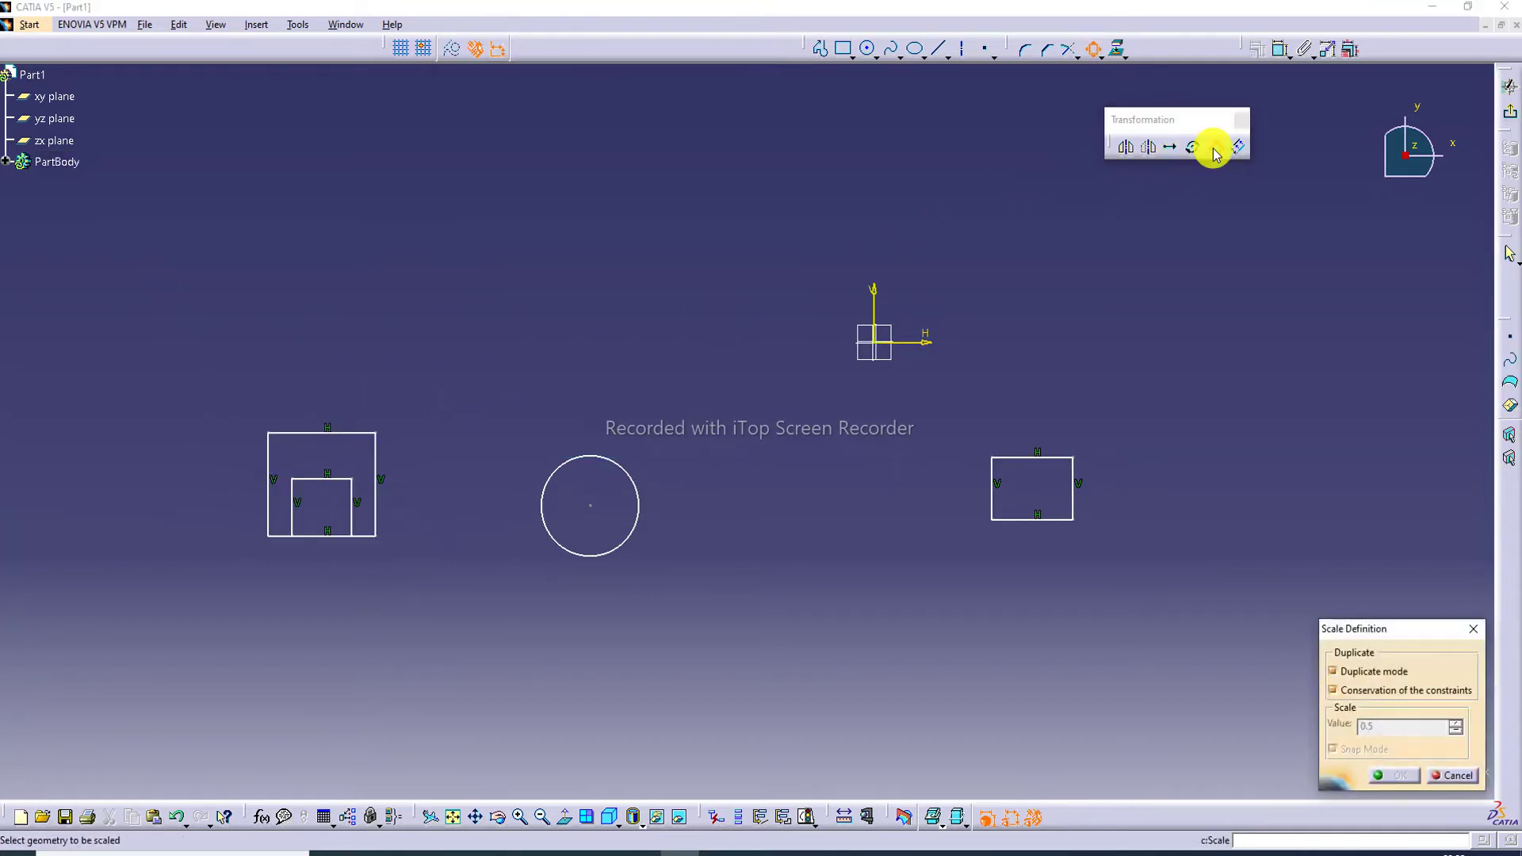
left_click(600, 462)
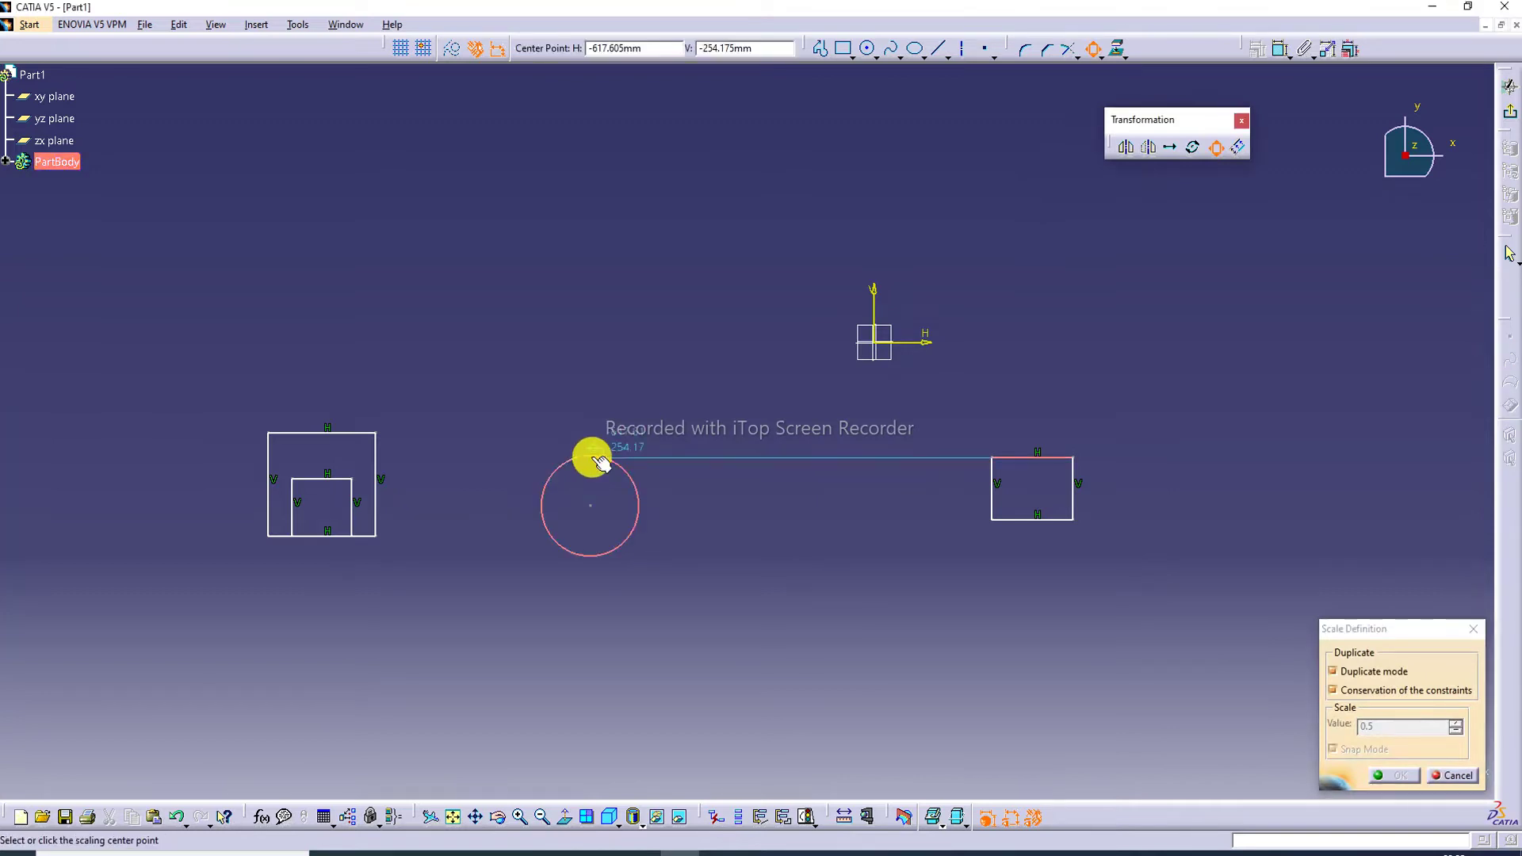
left_click(592, 509)
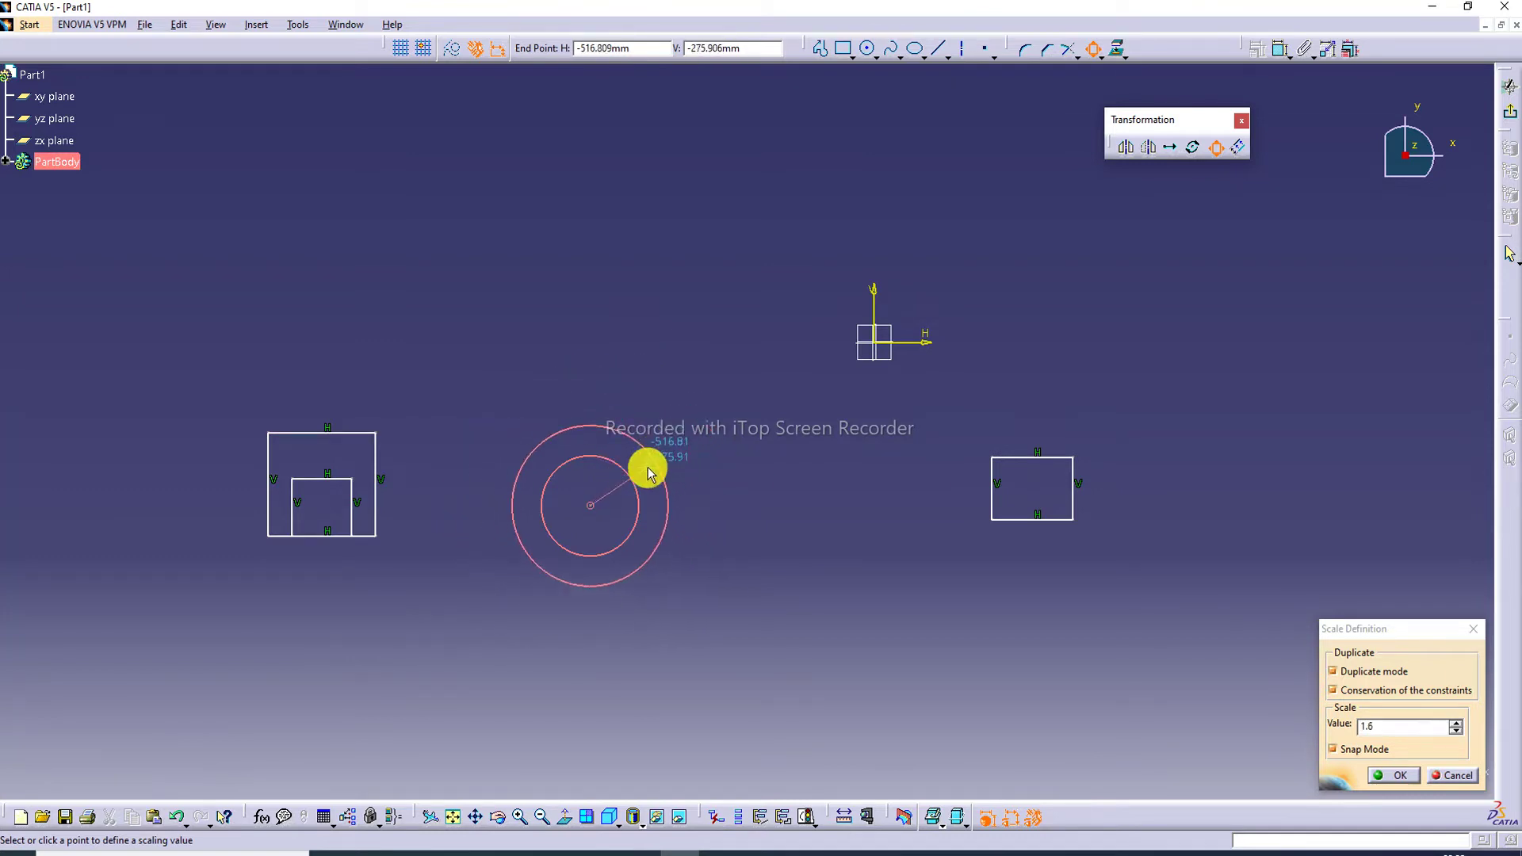
left_click(628, 432)
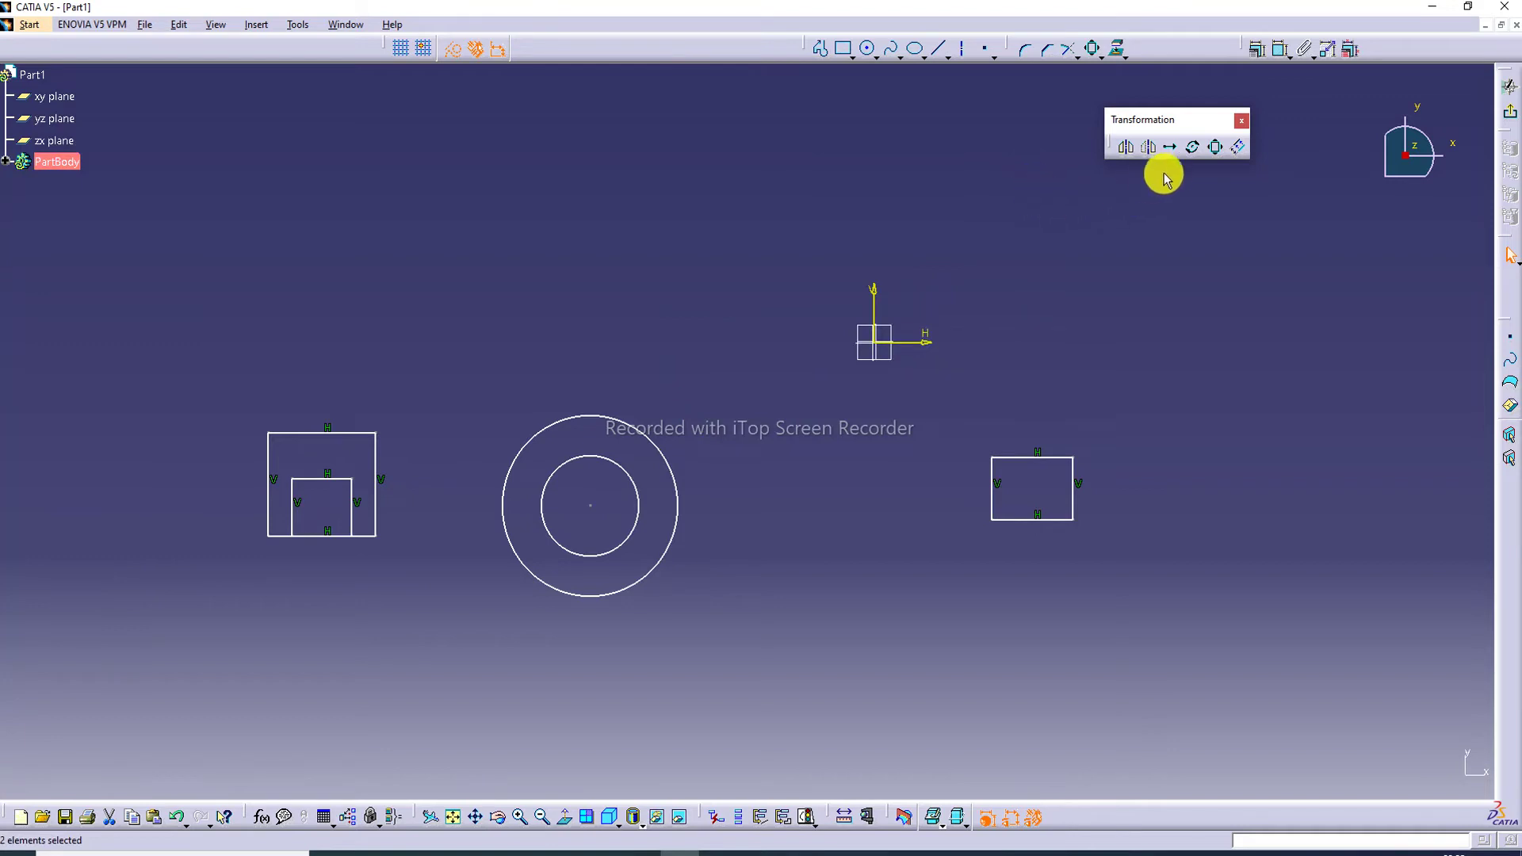
left_click(1217, 151)
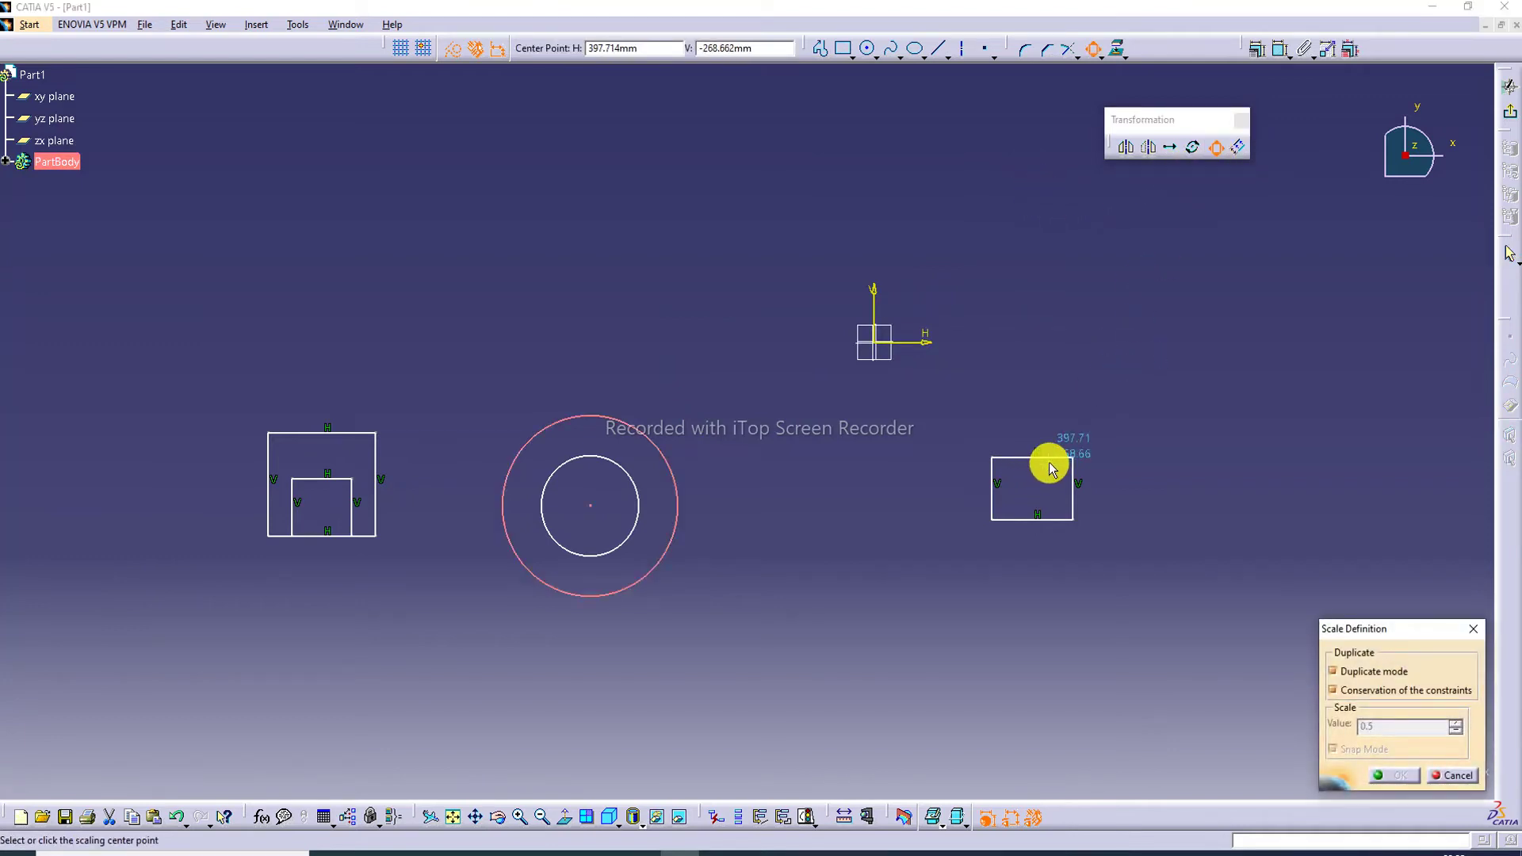
left_click(936, 434)
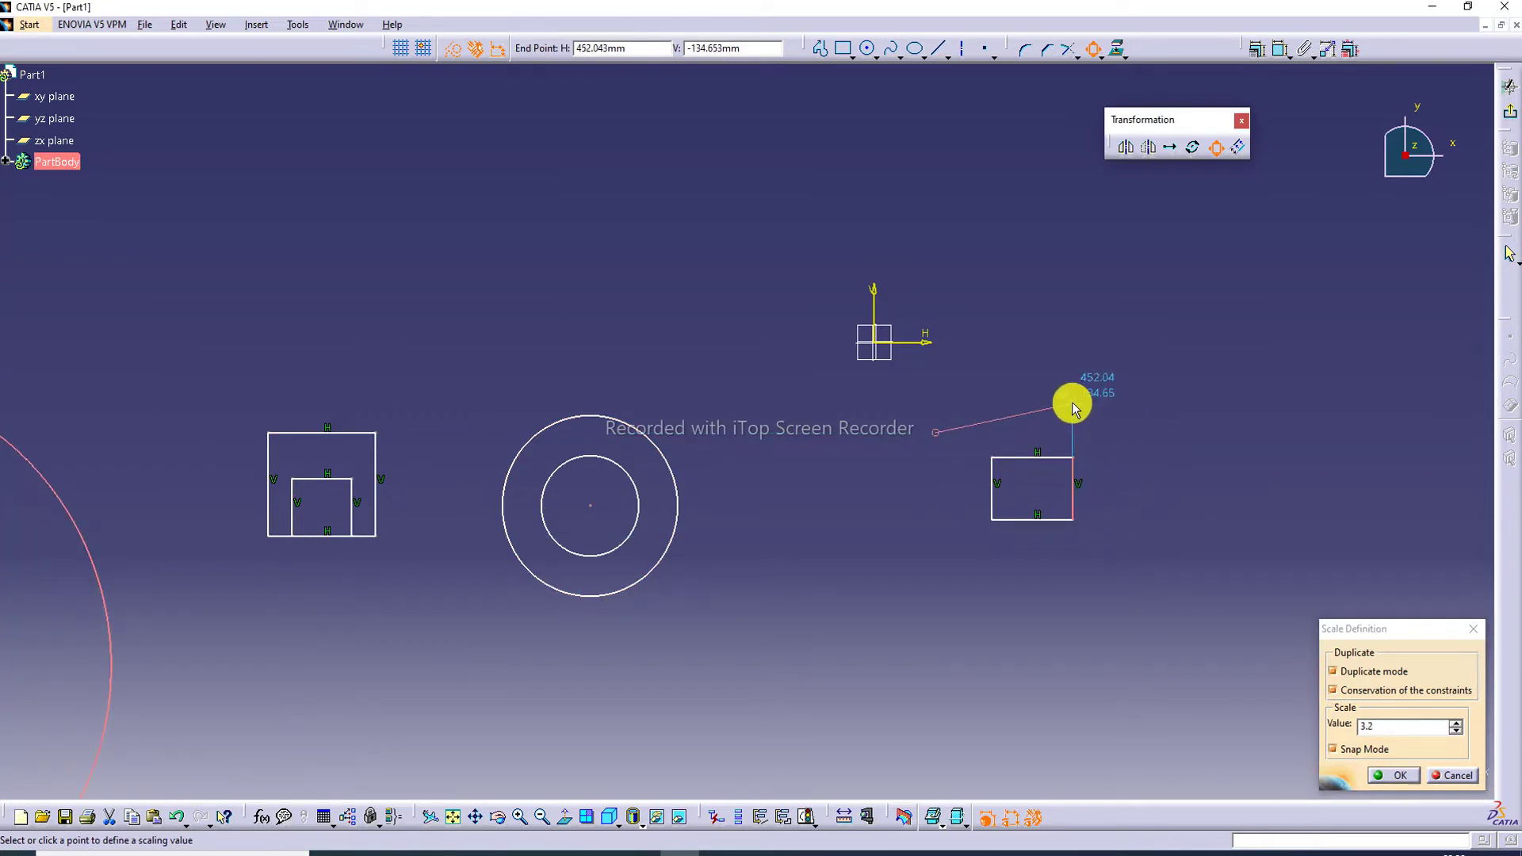
key("Escape")
Step: Create an enlarged duplicate of the rightmost rectangle with Scale, using its lower-right corner as the scaling center
left_click_drag(968, 441, 1151, 590)
left_click(1215, 147)
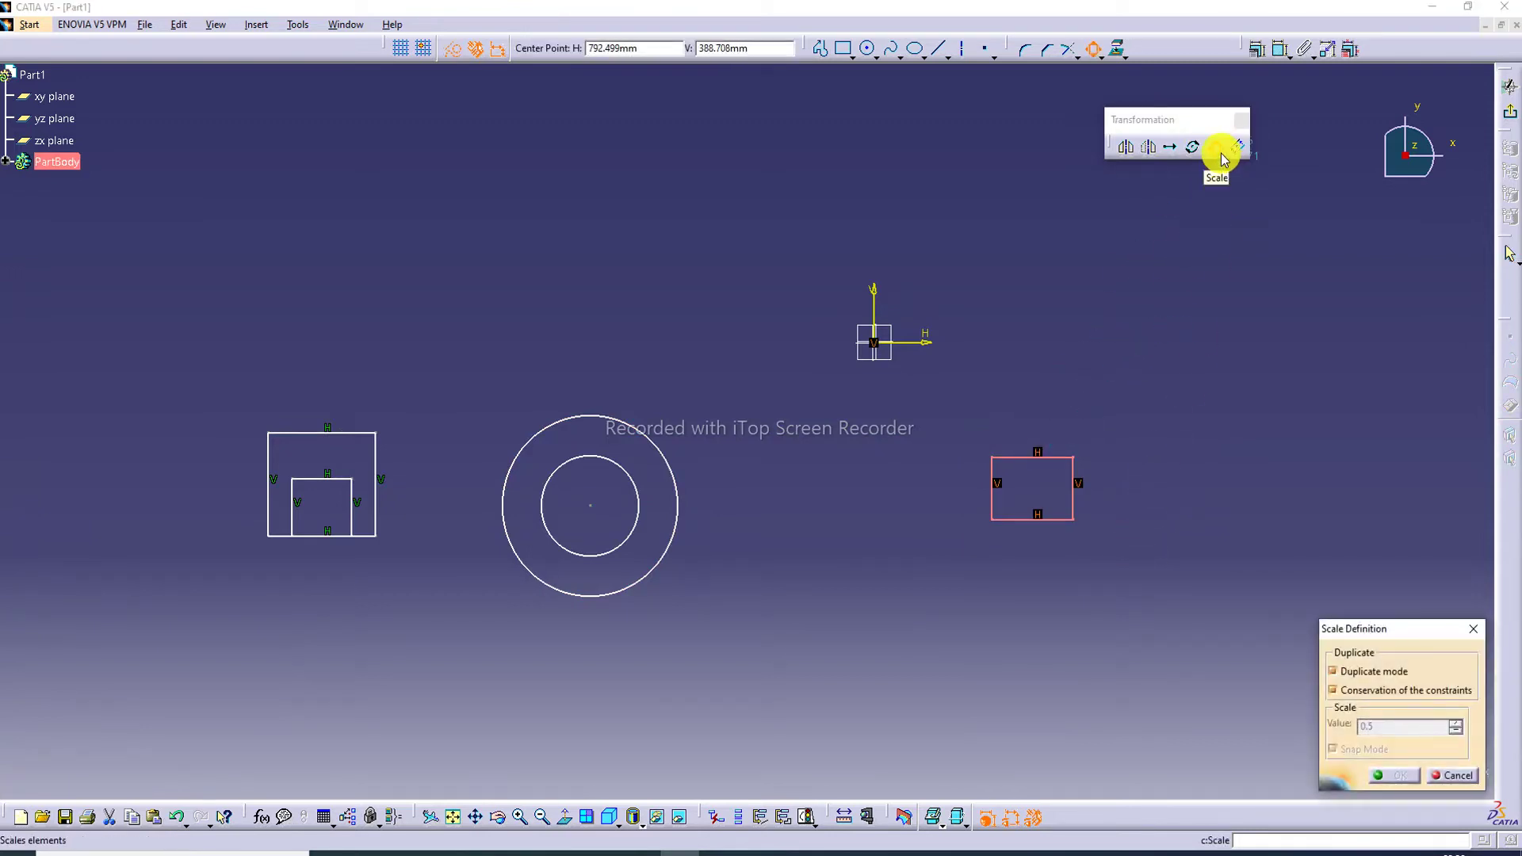
left_click(1073, 520)
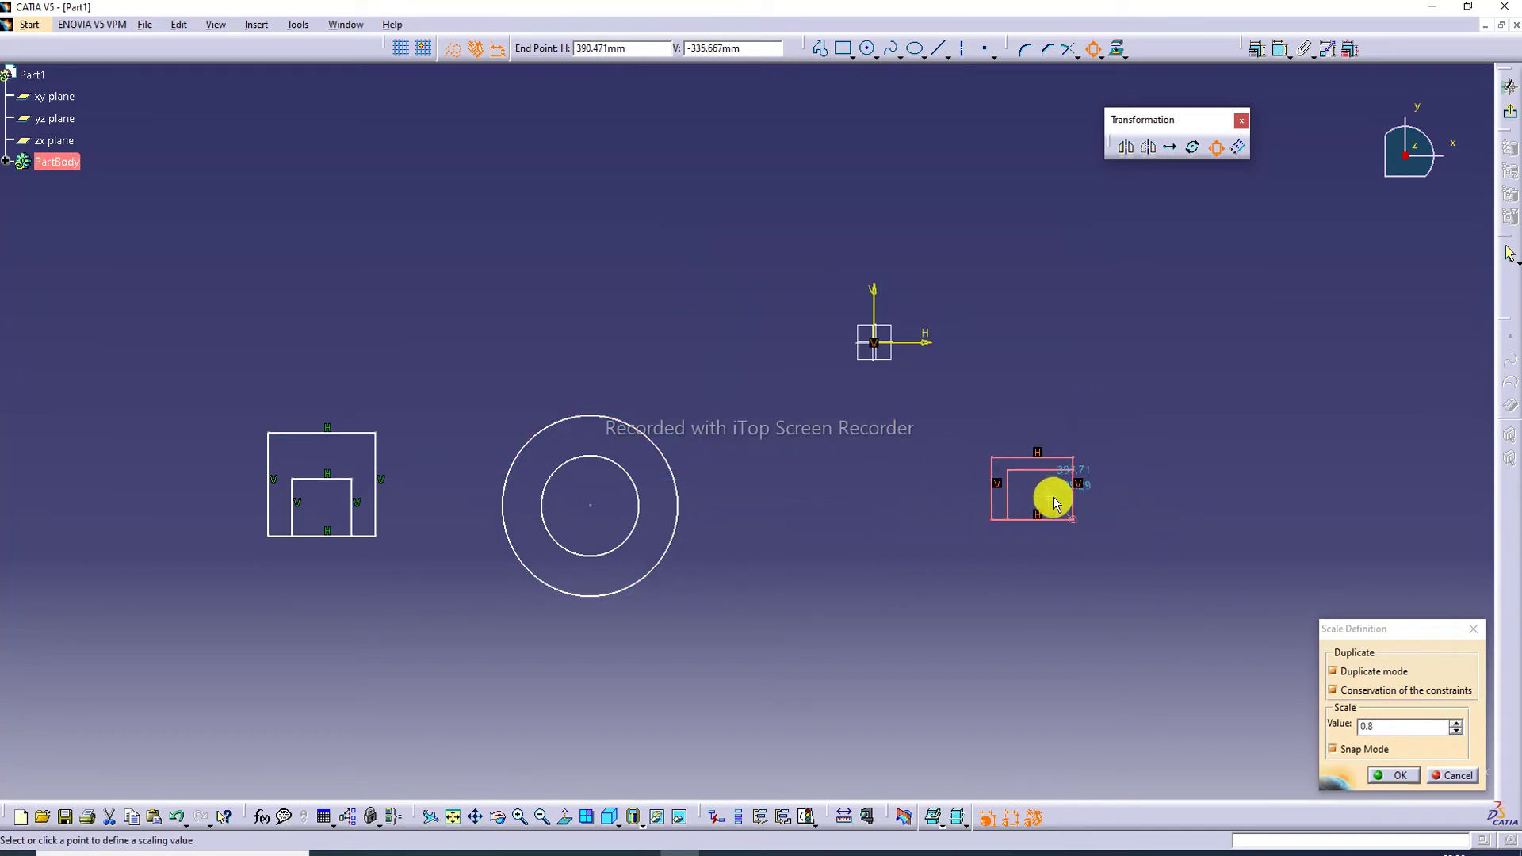
left_click(997, 464)
left_click(1141, 389)
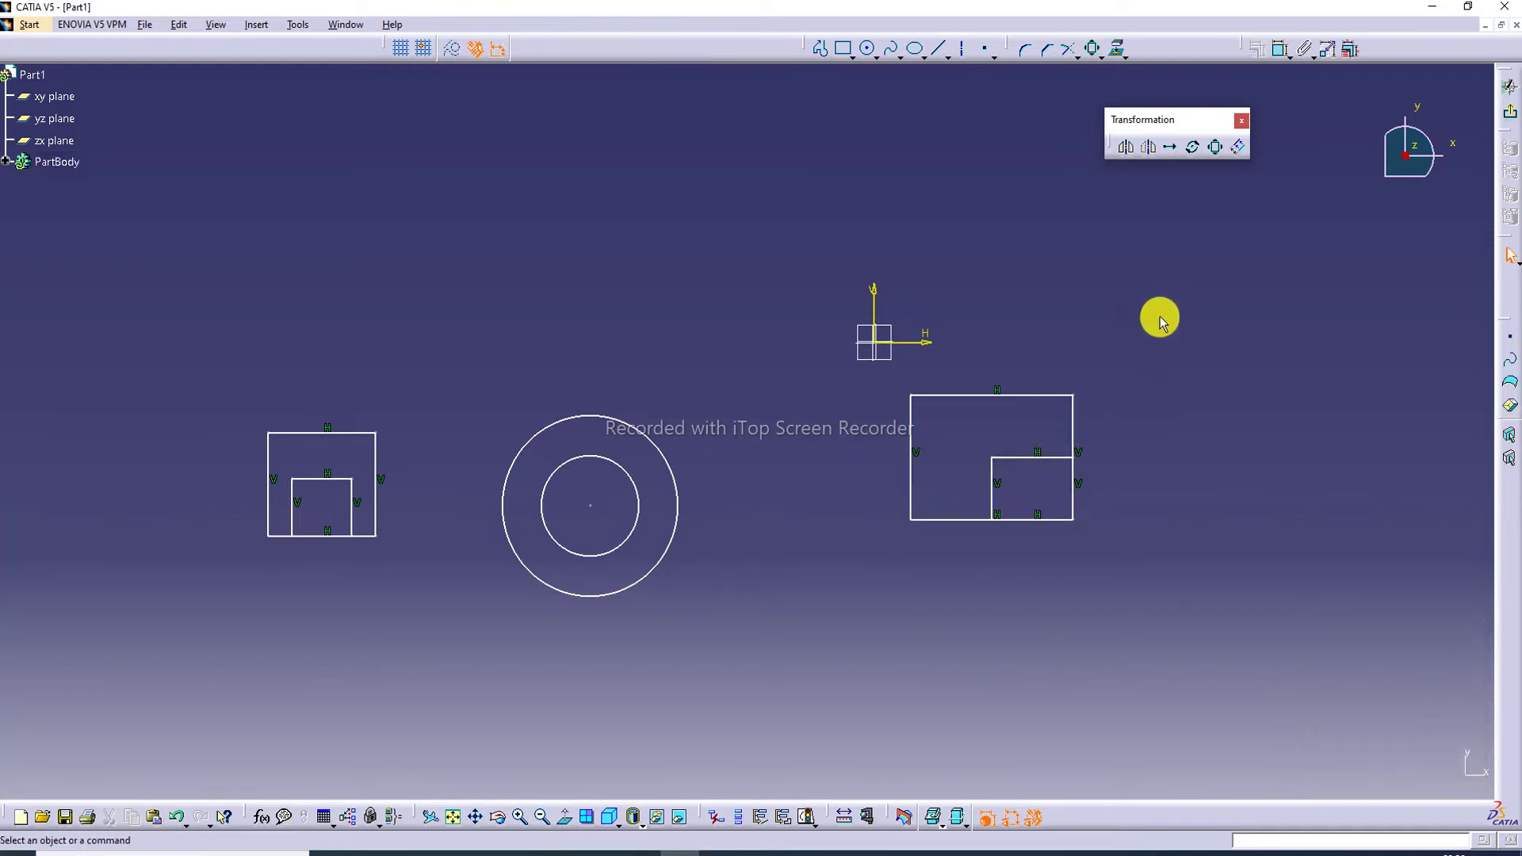
Step: Try to offset both nested rectangles on the right of the sketch together
left_click(1248, 149)
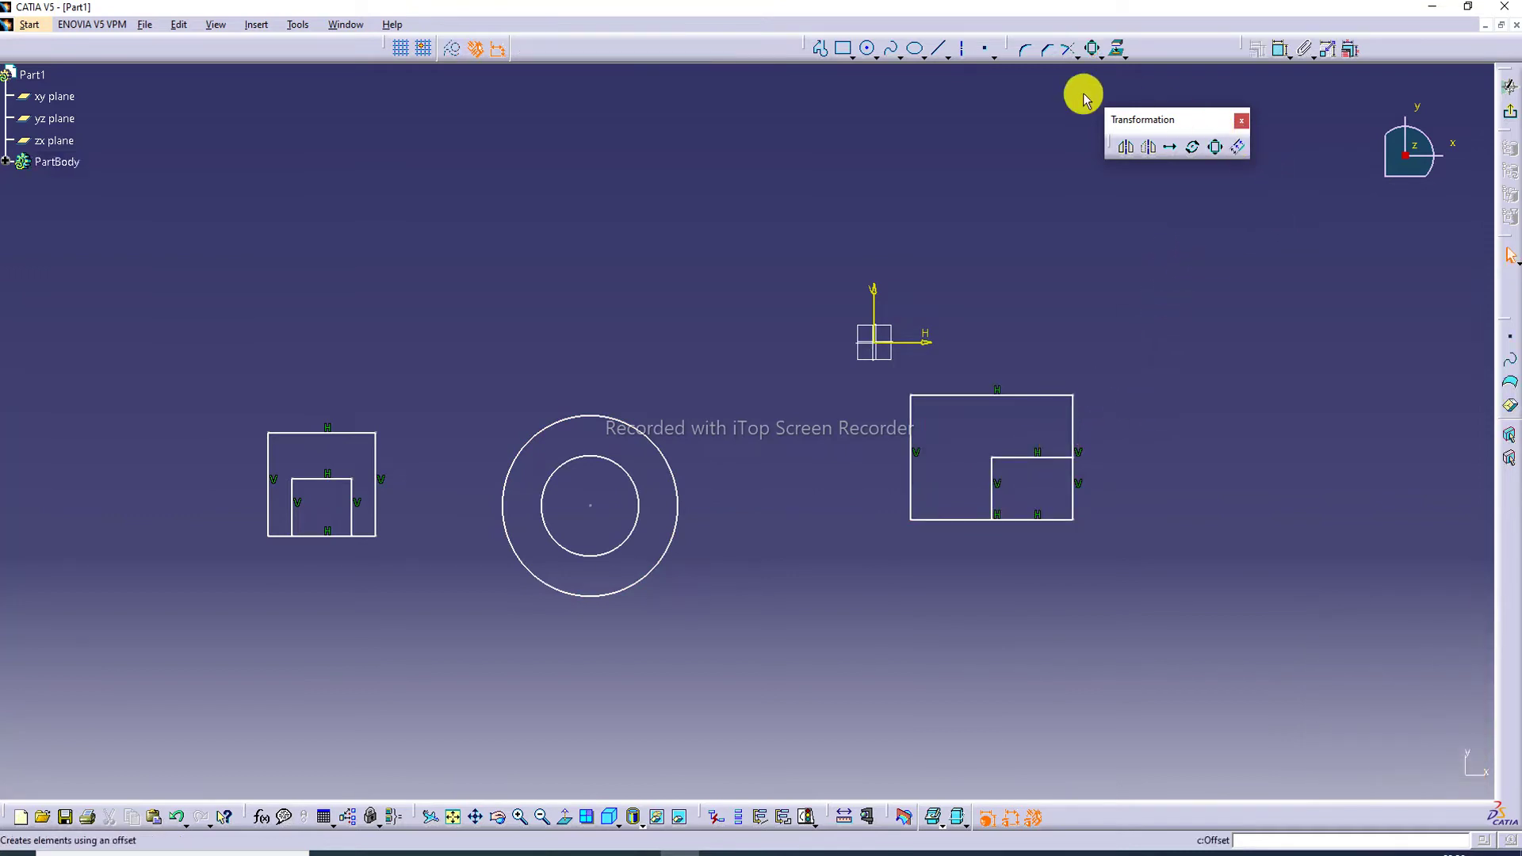
left_click(1239, 148)
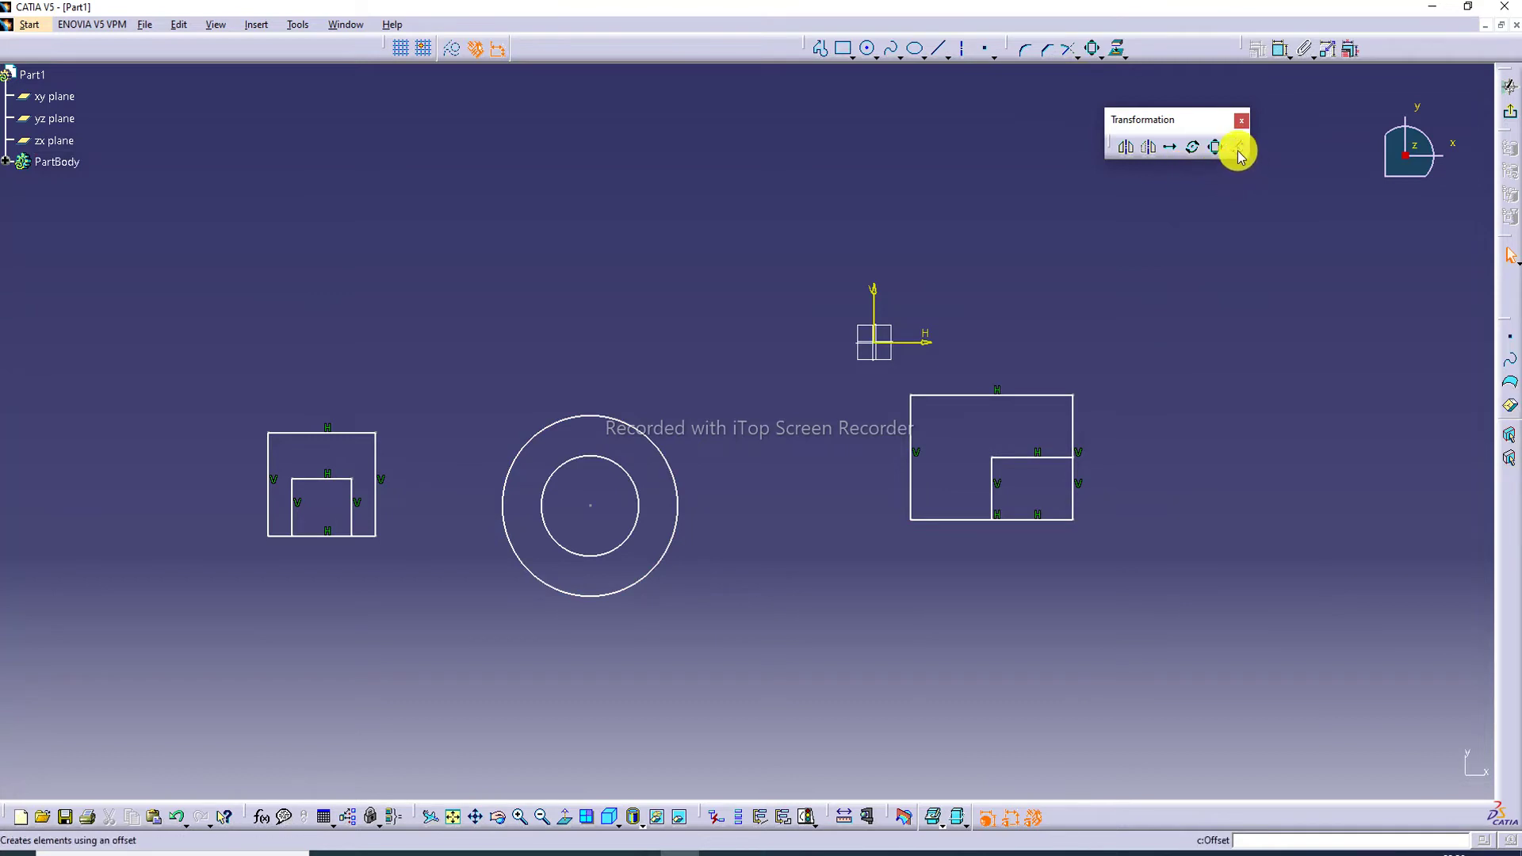
left_click(1239, 150)
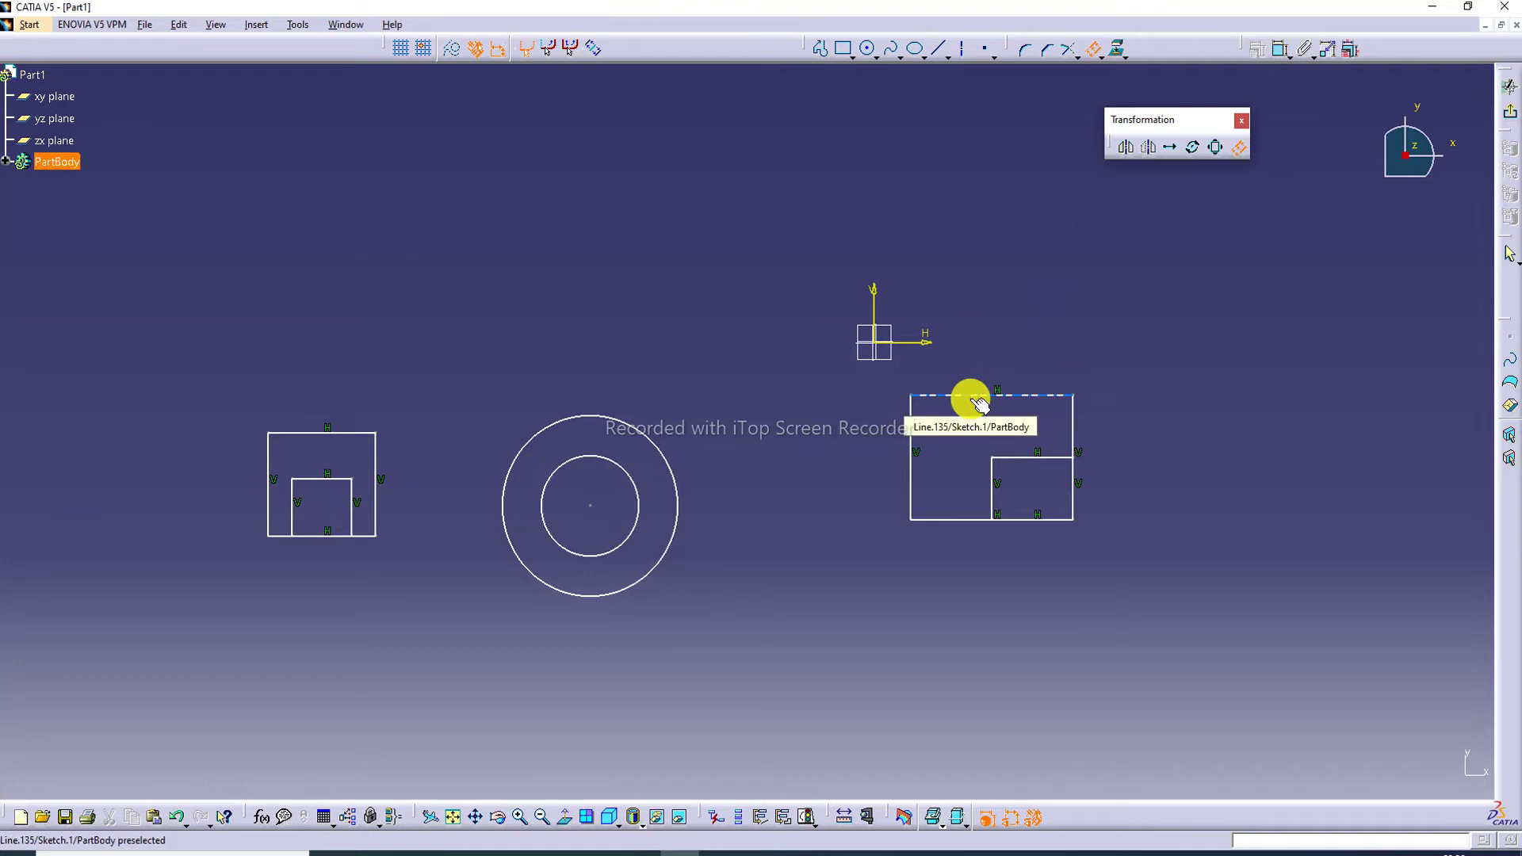
left_click_drag(847, 375, 1150, 579)
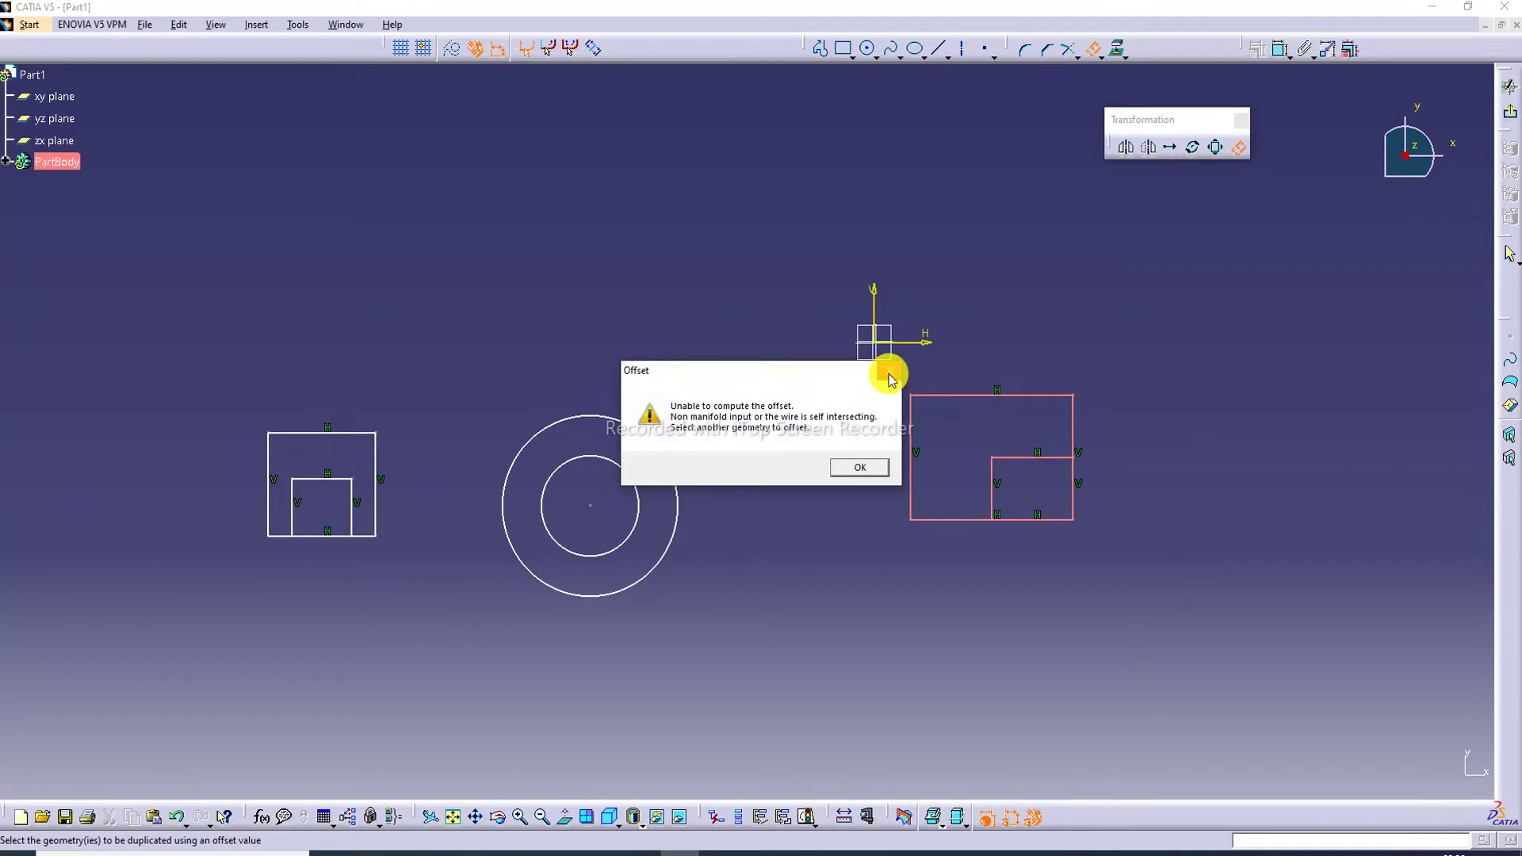
left_click(888, 373)
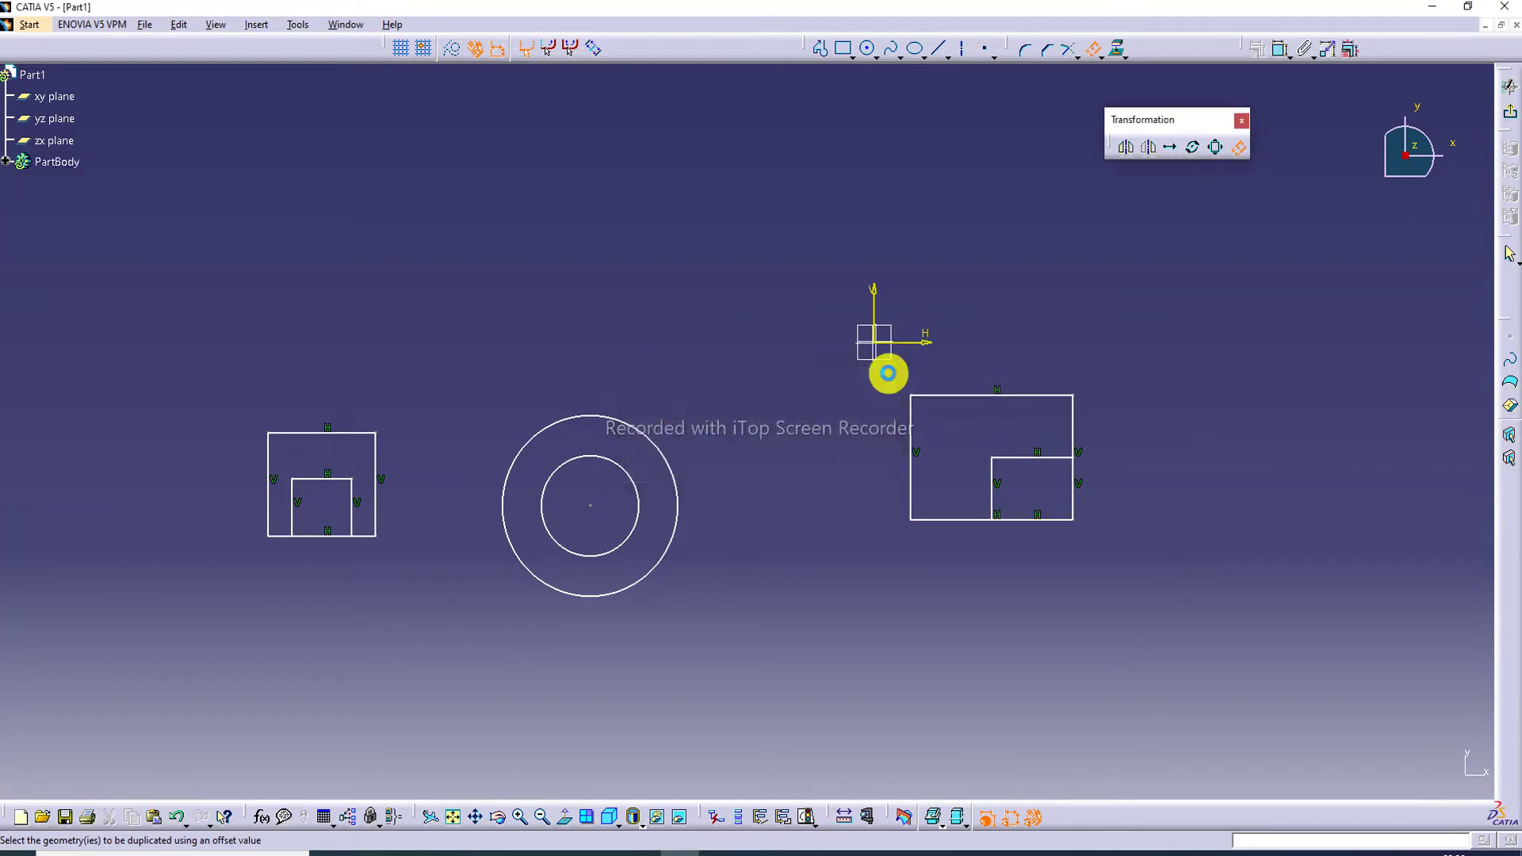
Step: Offset the top edge of the large right-hand rectangle upward and set the offset constraint to 50 mm
left_click(1009, 395)
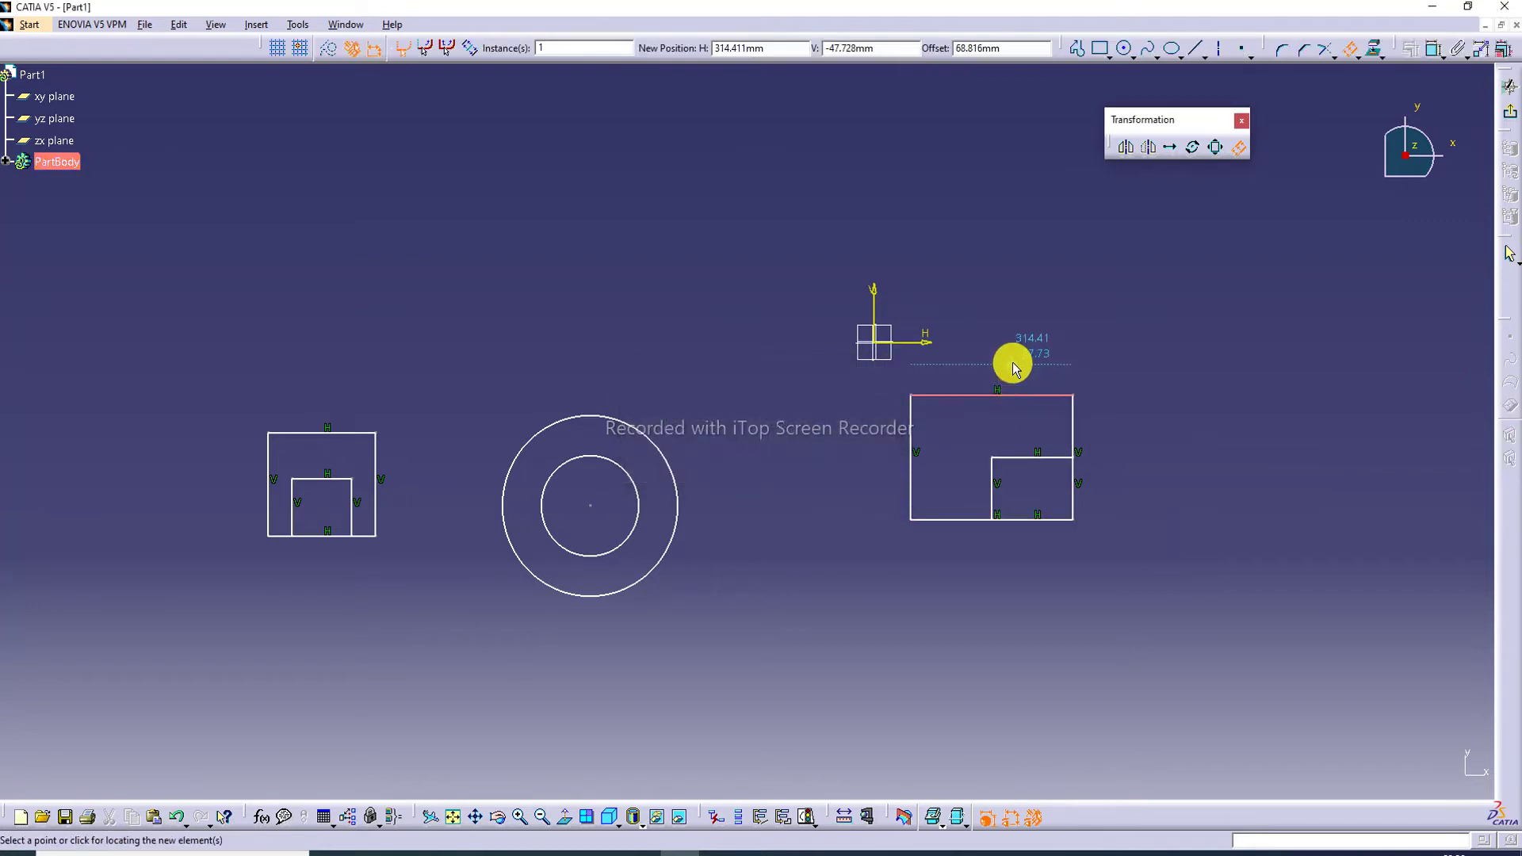
left_click(1013, 371)
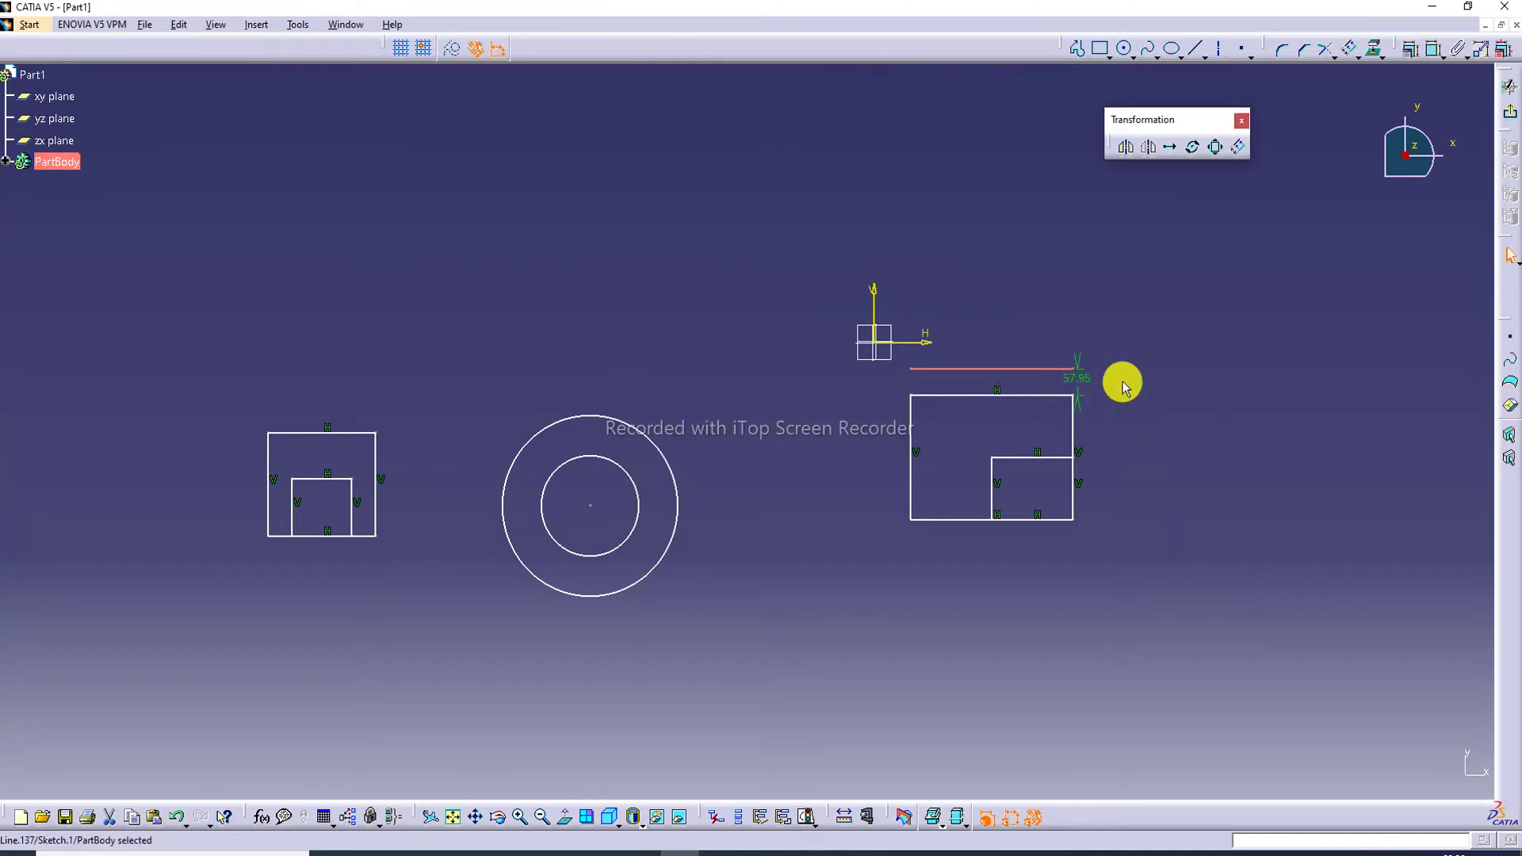
left_click(1078, 379)
double_click(1079, 380)
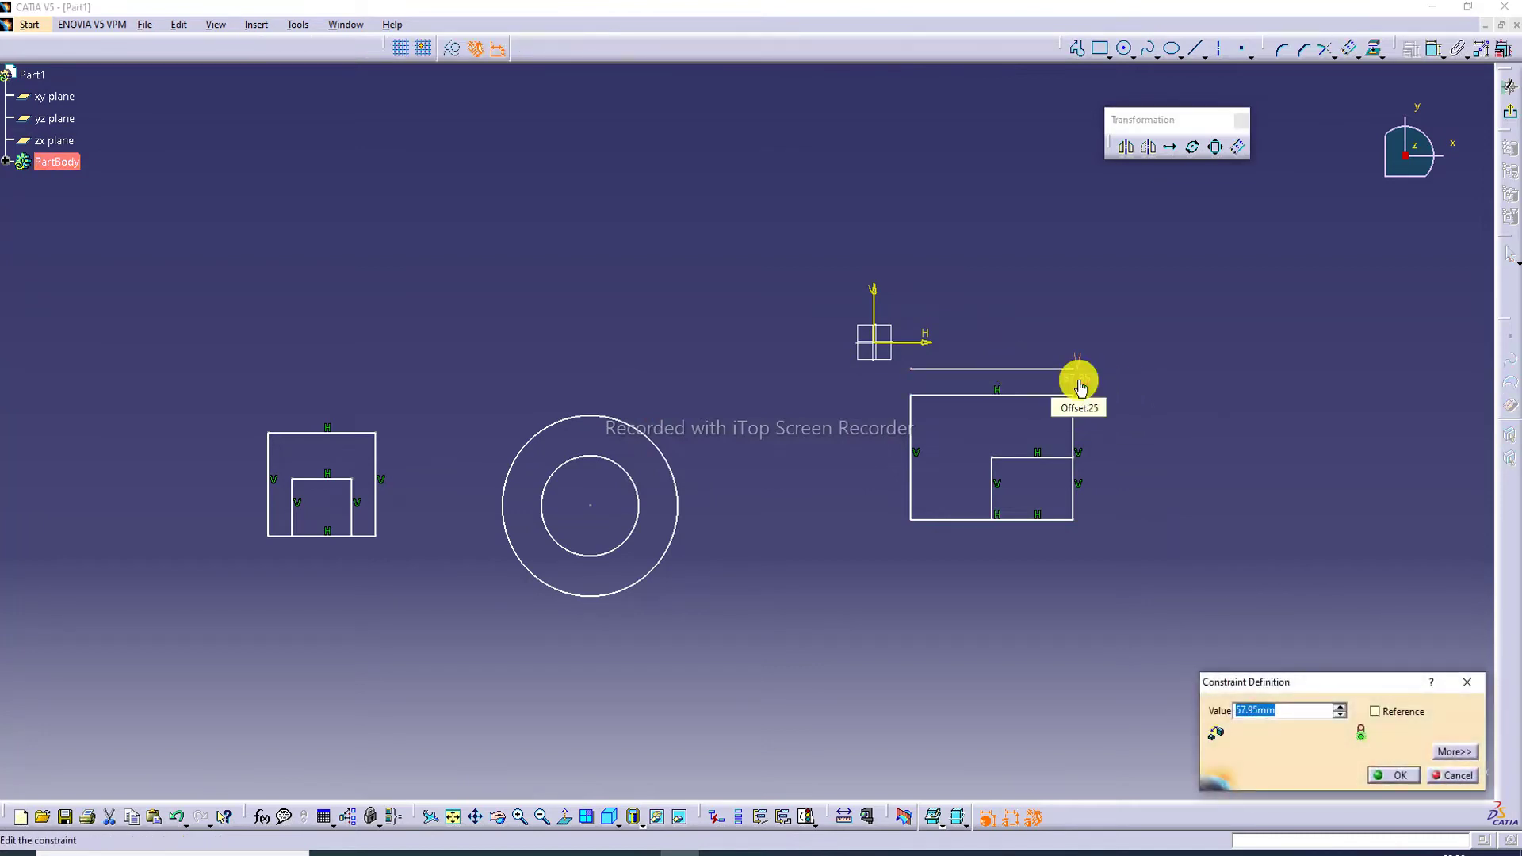
key("Return")
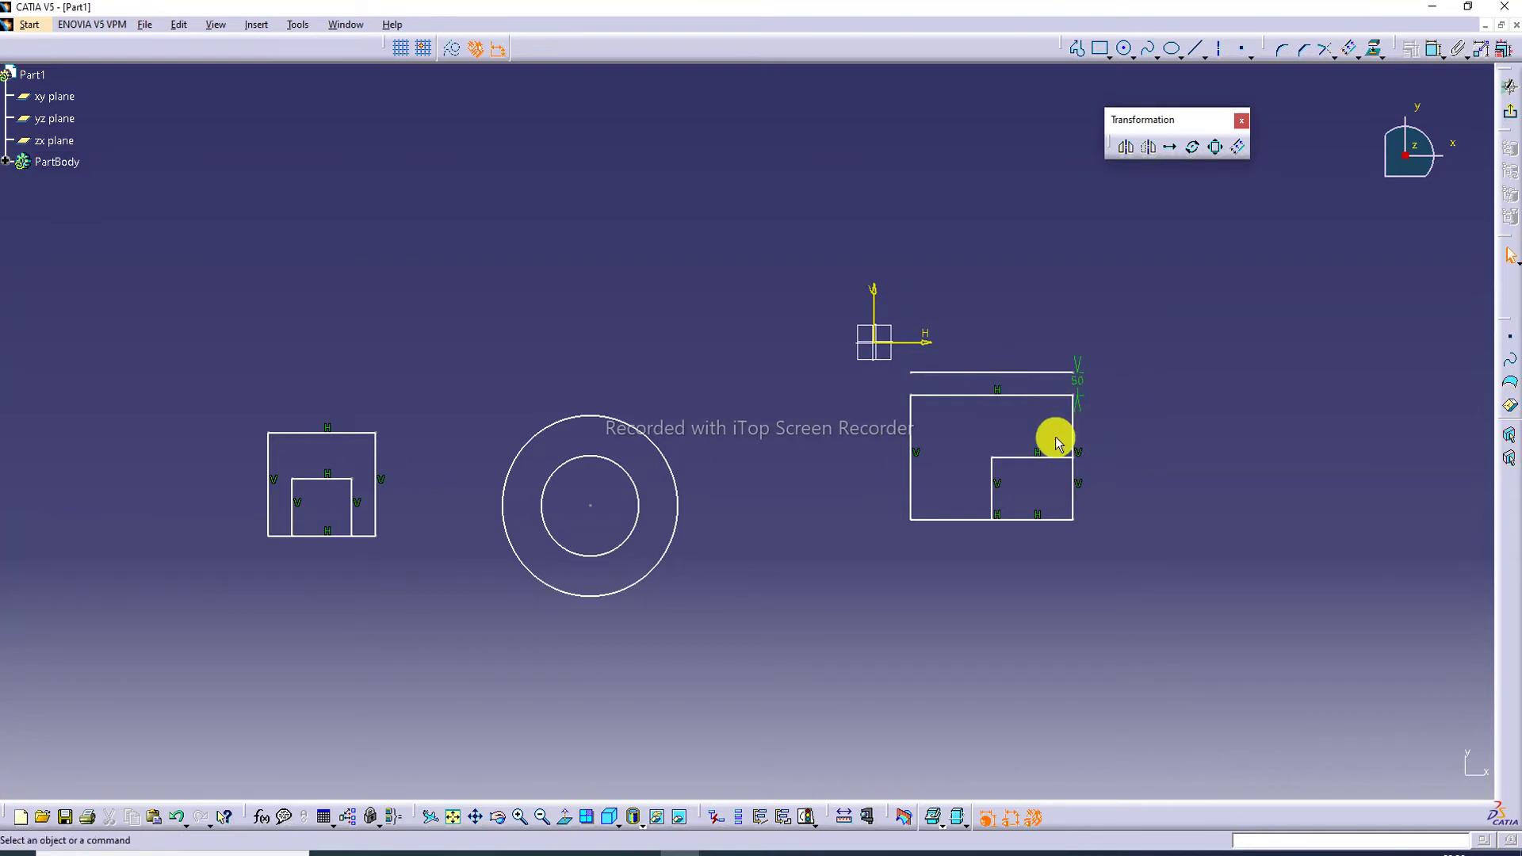
Step: Delete the inner circle and offset the remaining circle outward to create a larger concentric circle
left_click(625, 468)
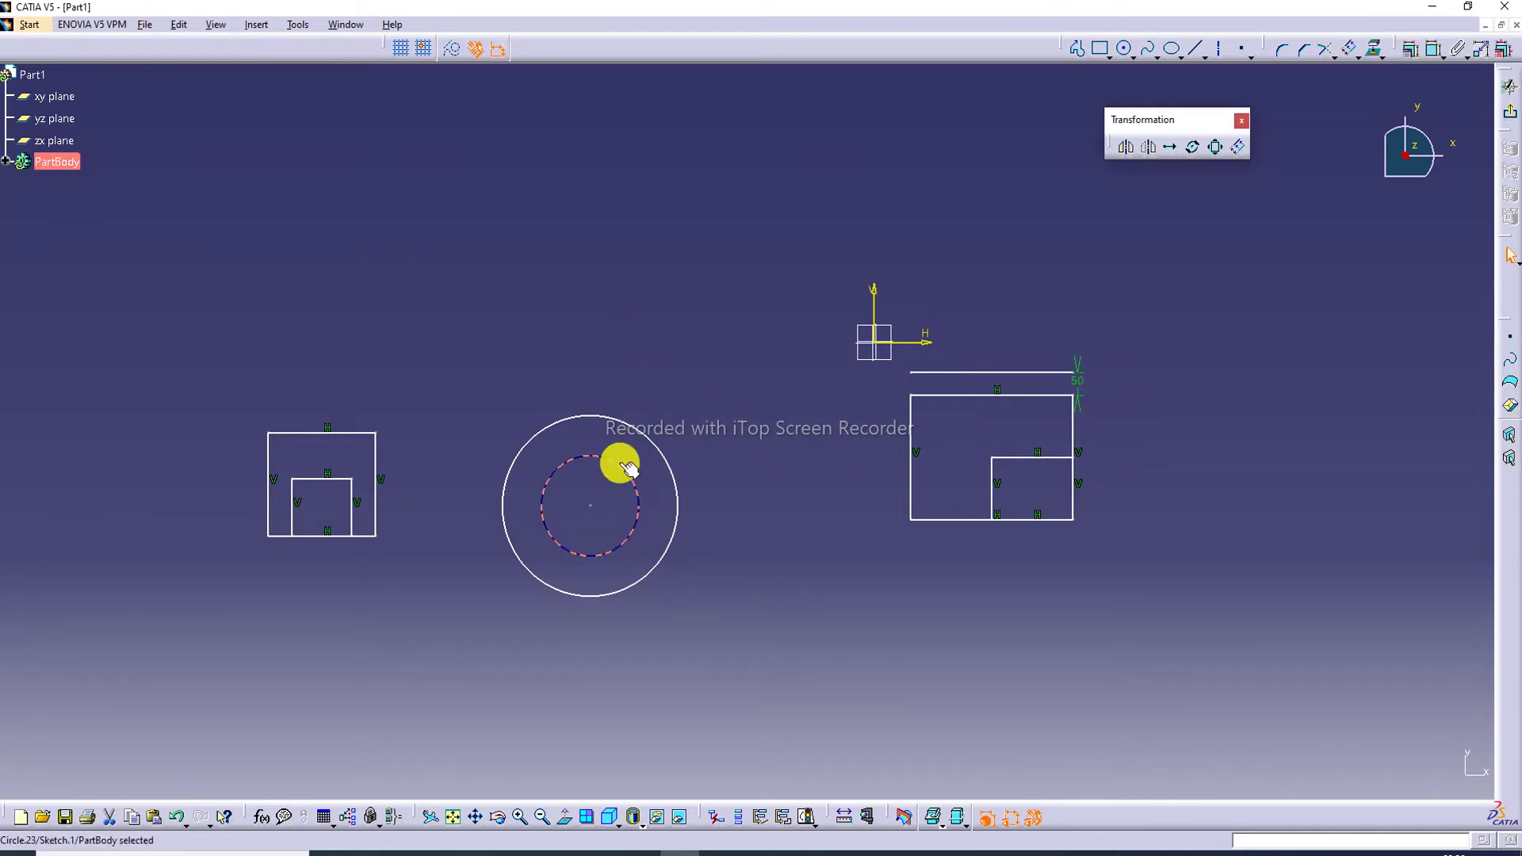
key("Delete")
left_click_drag(469, 395, 703, 608)
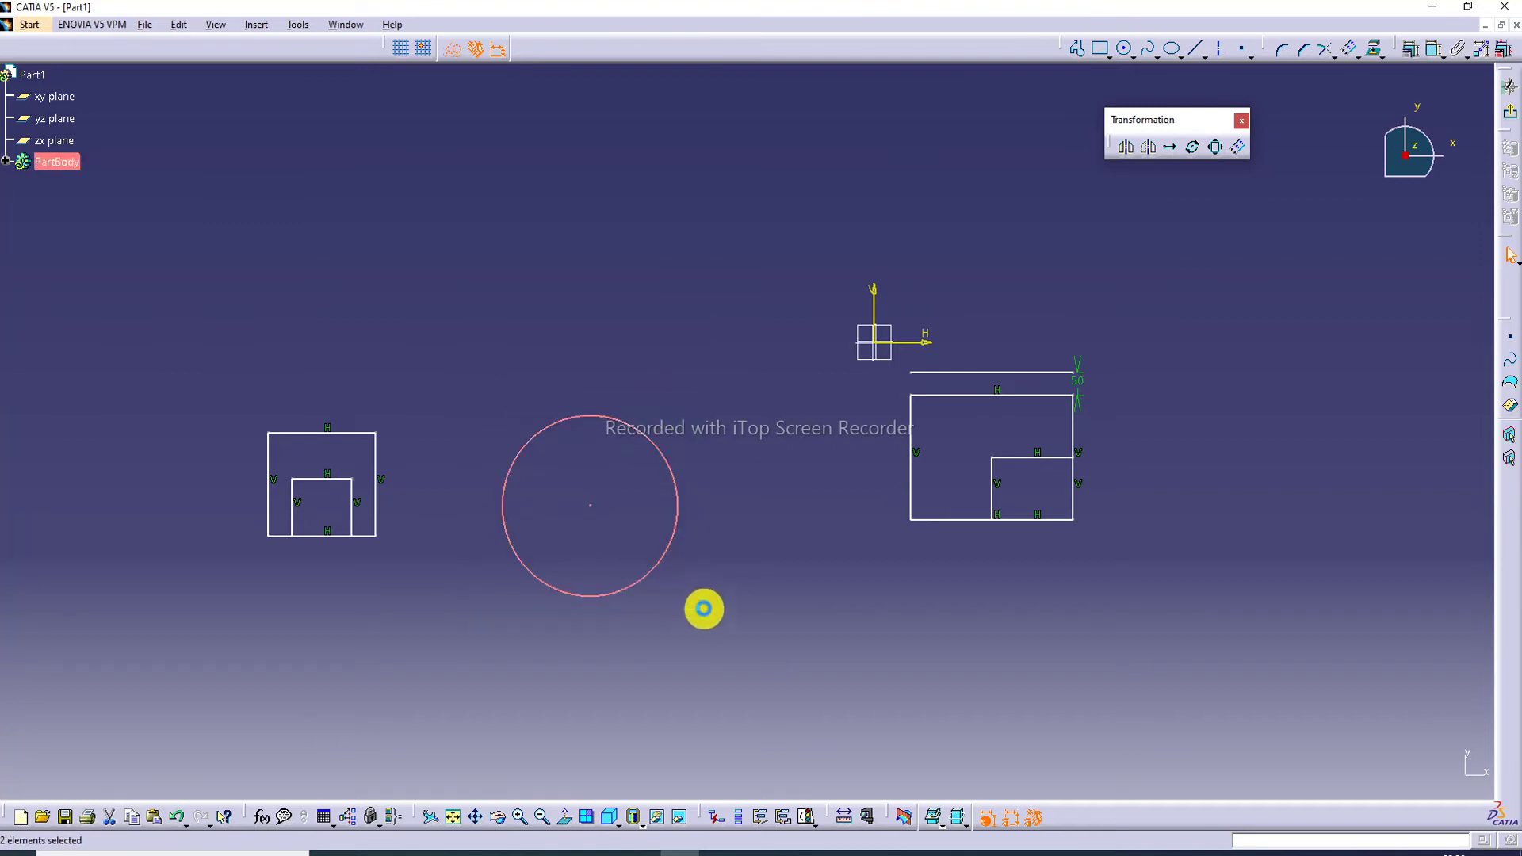
left_click(1237, 149)
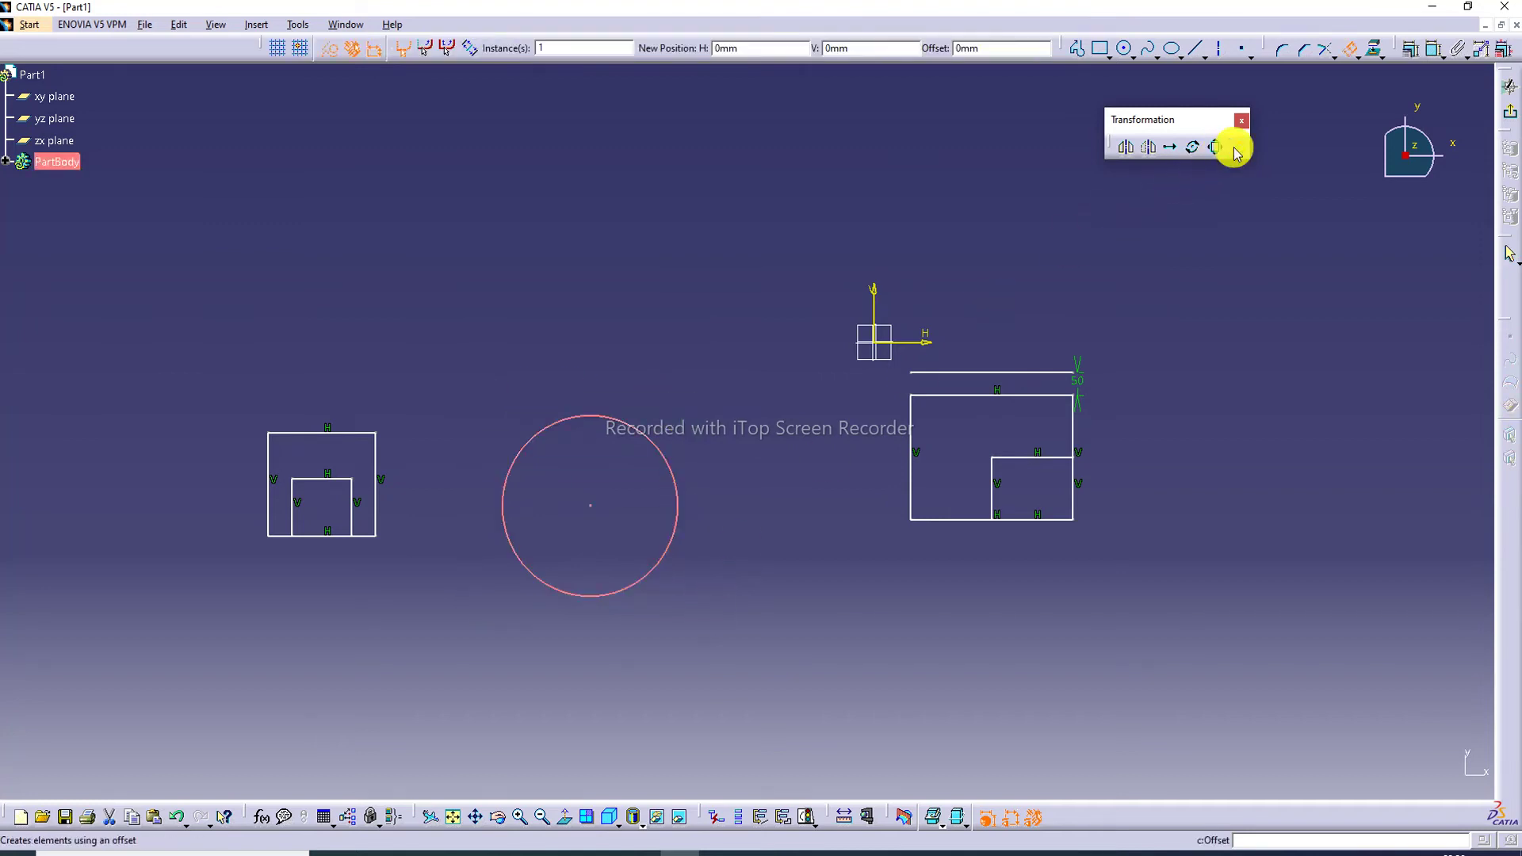
left_click(670, 387)
left_click(704, 266)
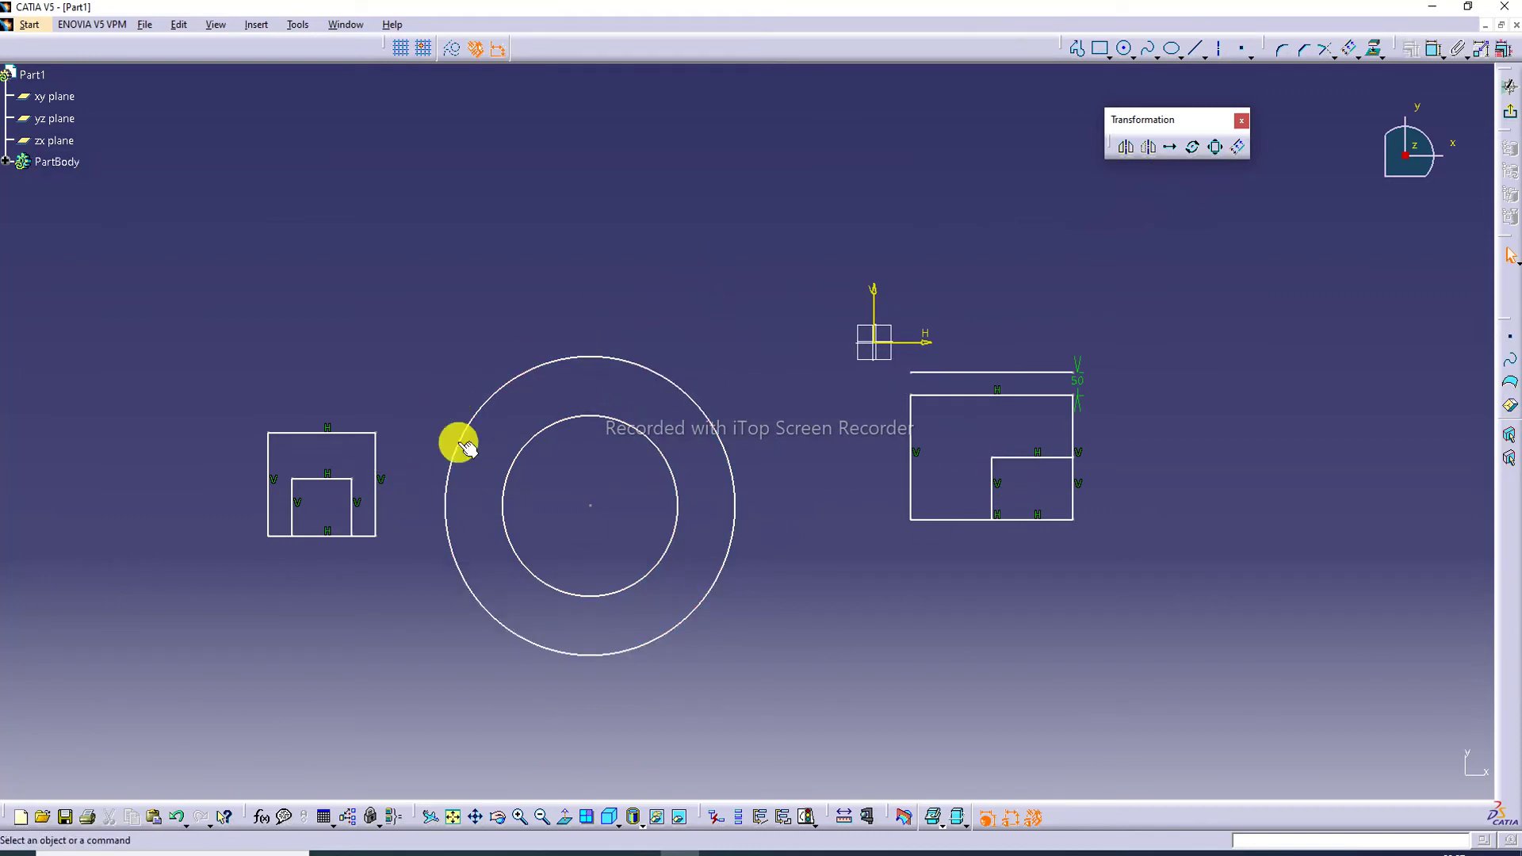
left_click_drag(289, 466, 365, 539)
left_click(405, 350)
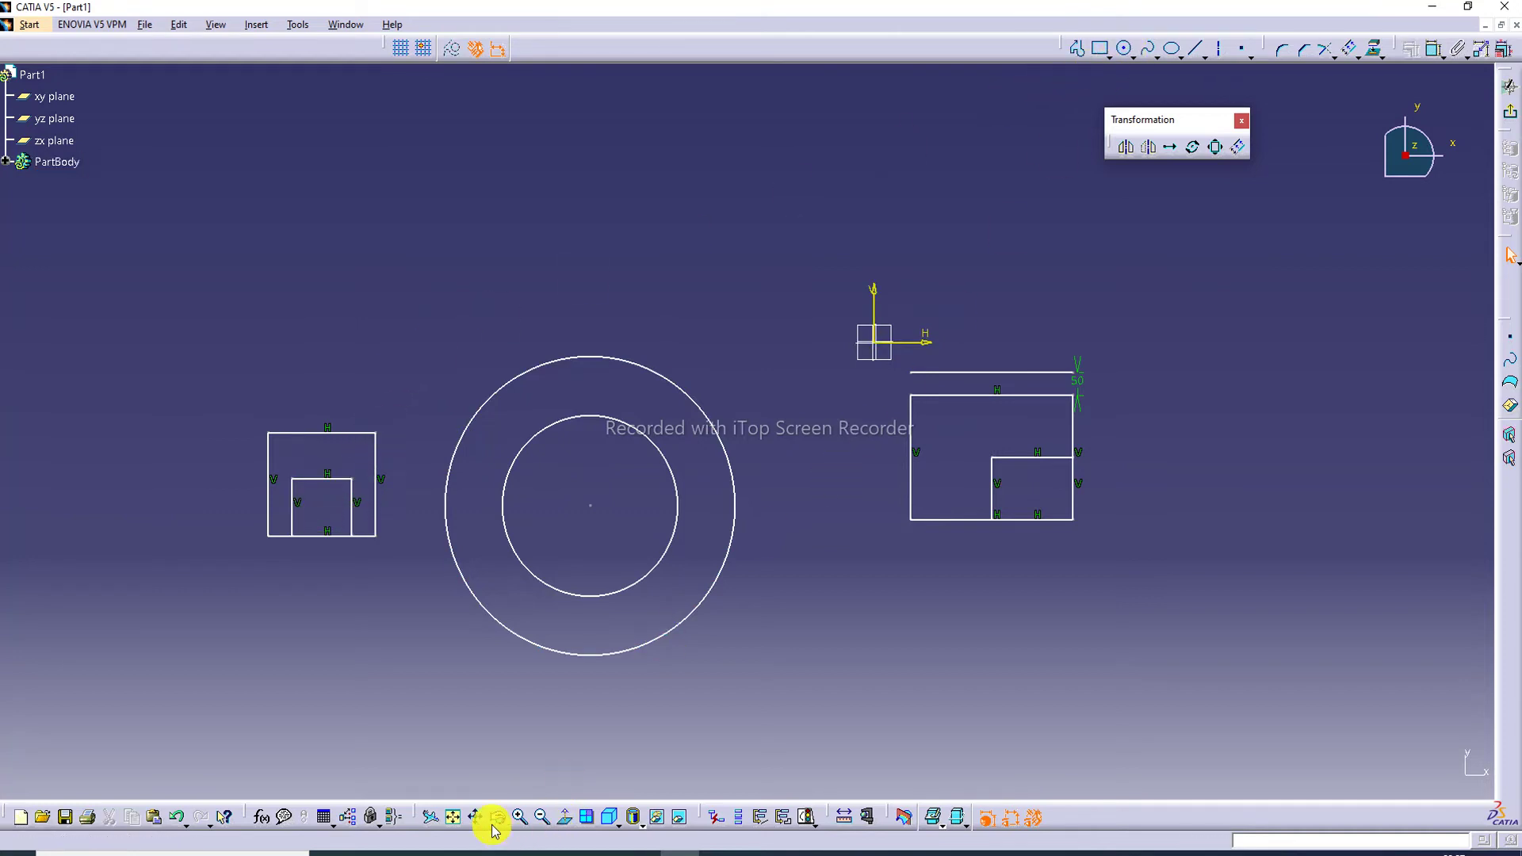
Step: Draw a small square in the empty area to the lower right of the nested rectangles
left_click(452, 817)
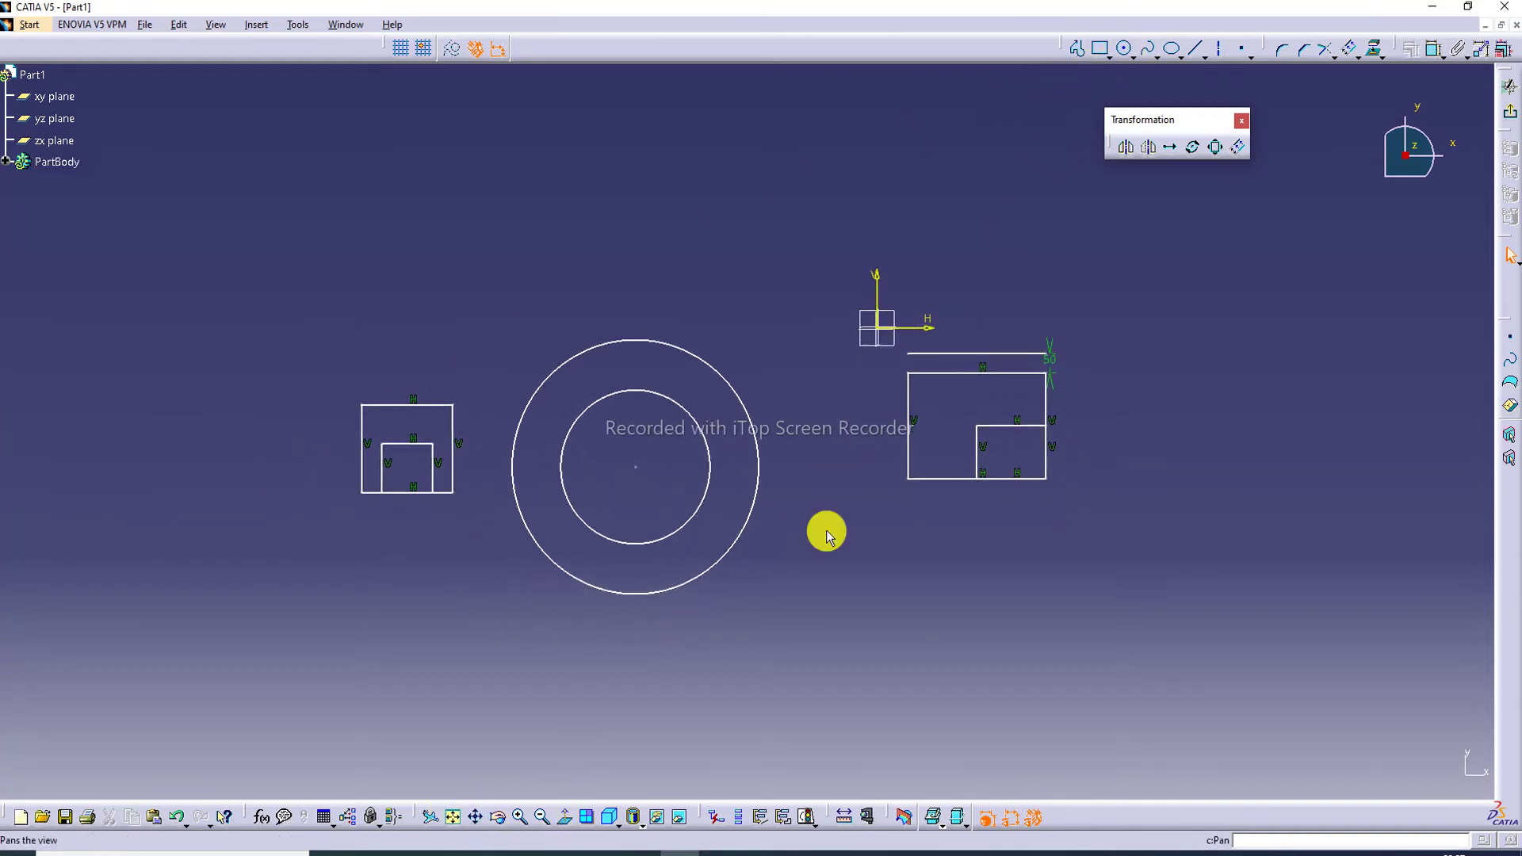
left_click(1134, 55)
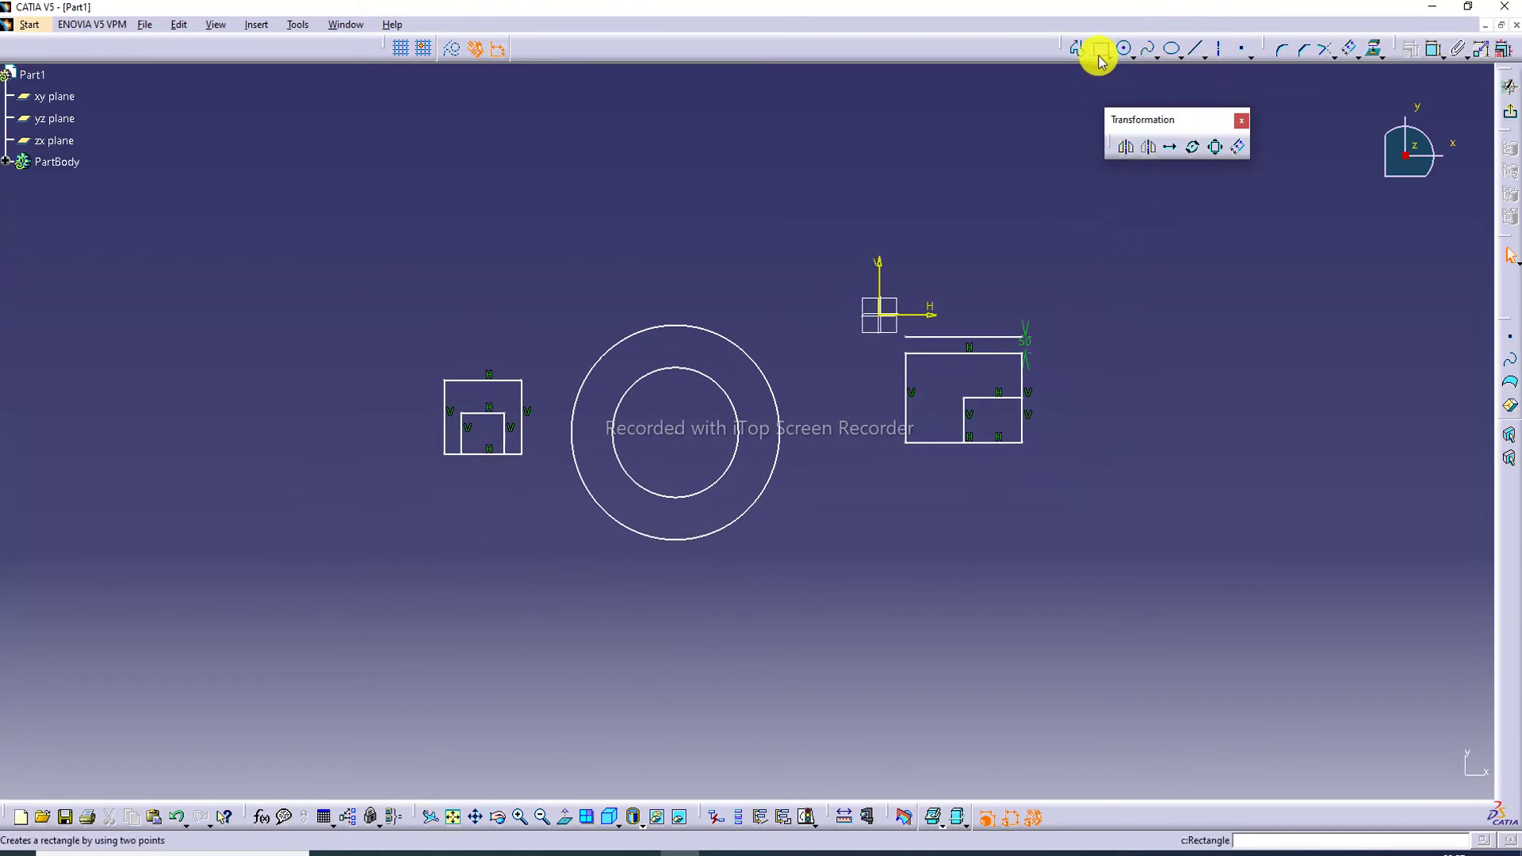
left_click(1100, 51)
left_click(1198, 508)
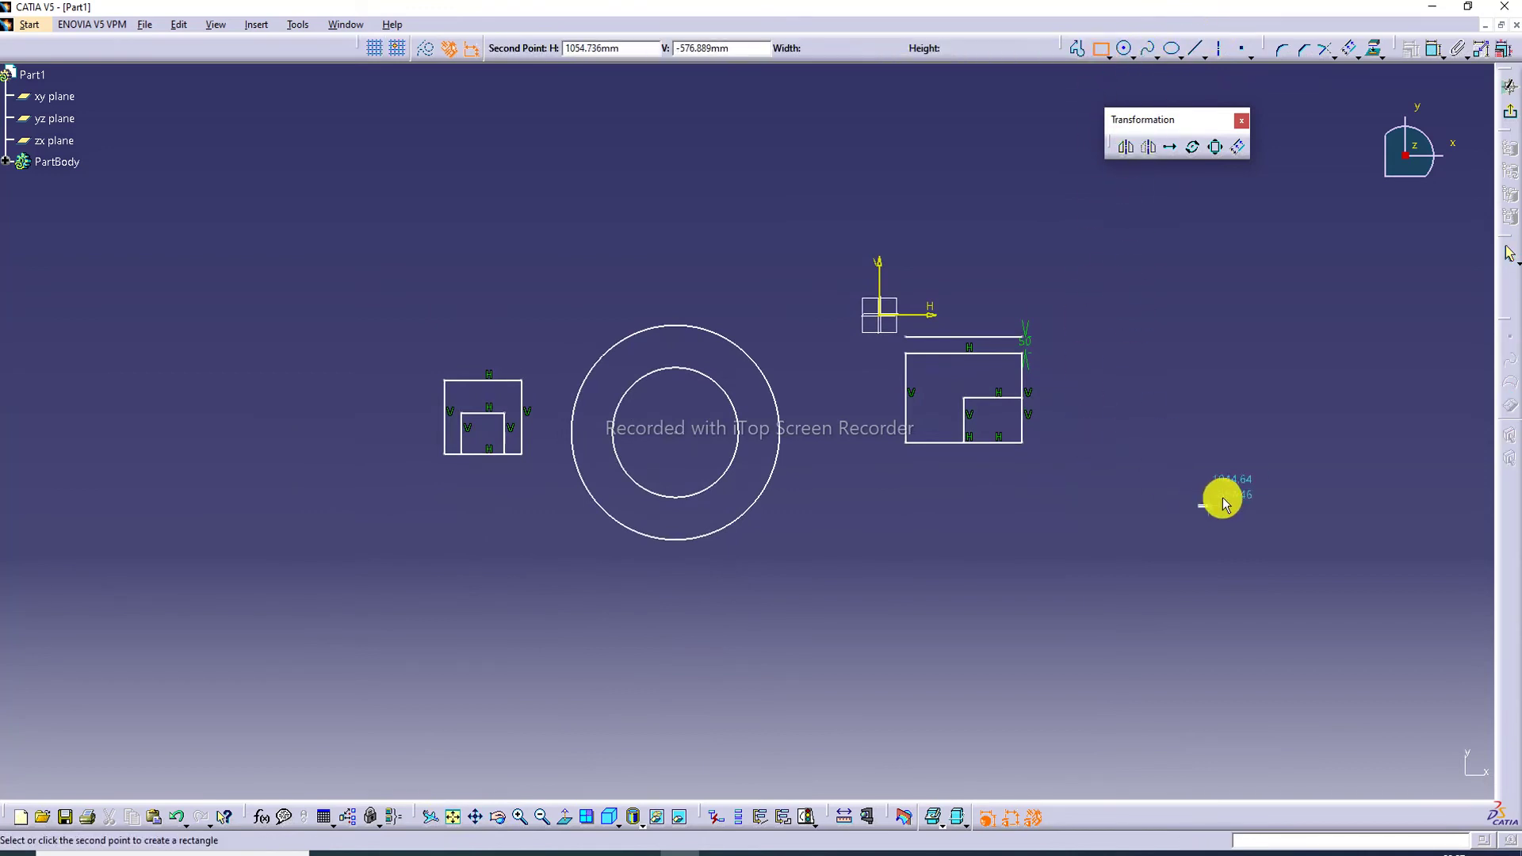
left_click(1267, 438)
left_click(1315, 317)
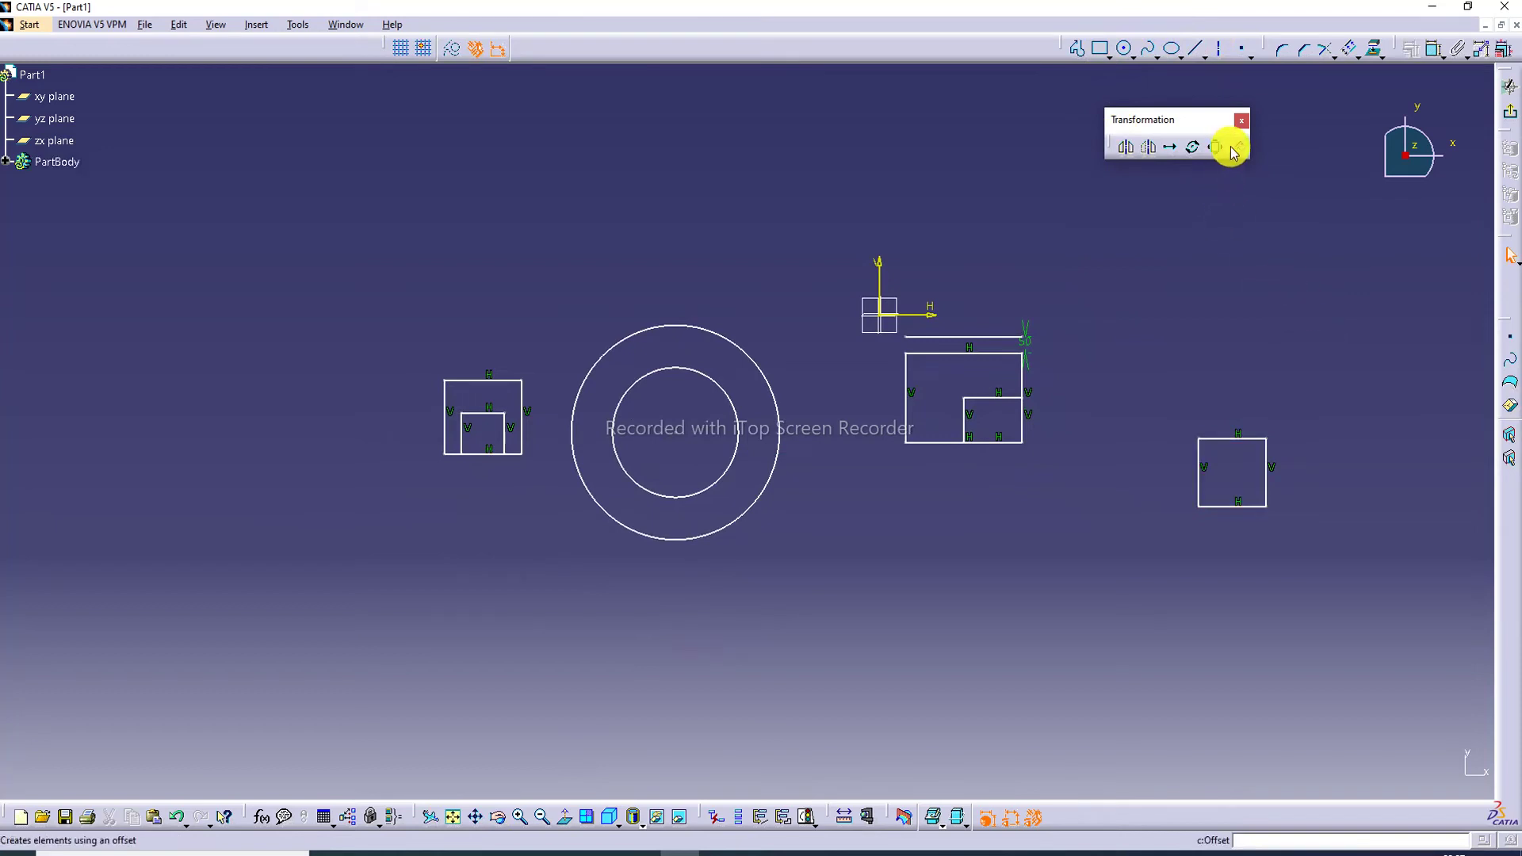
Step: Offset all four sides of the small square at the far right of the sketch inward to create a smaller concentric square
left_click_drag(1155, 365, 1311, 550)
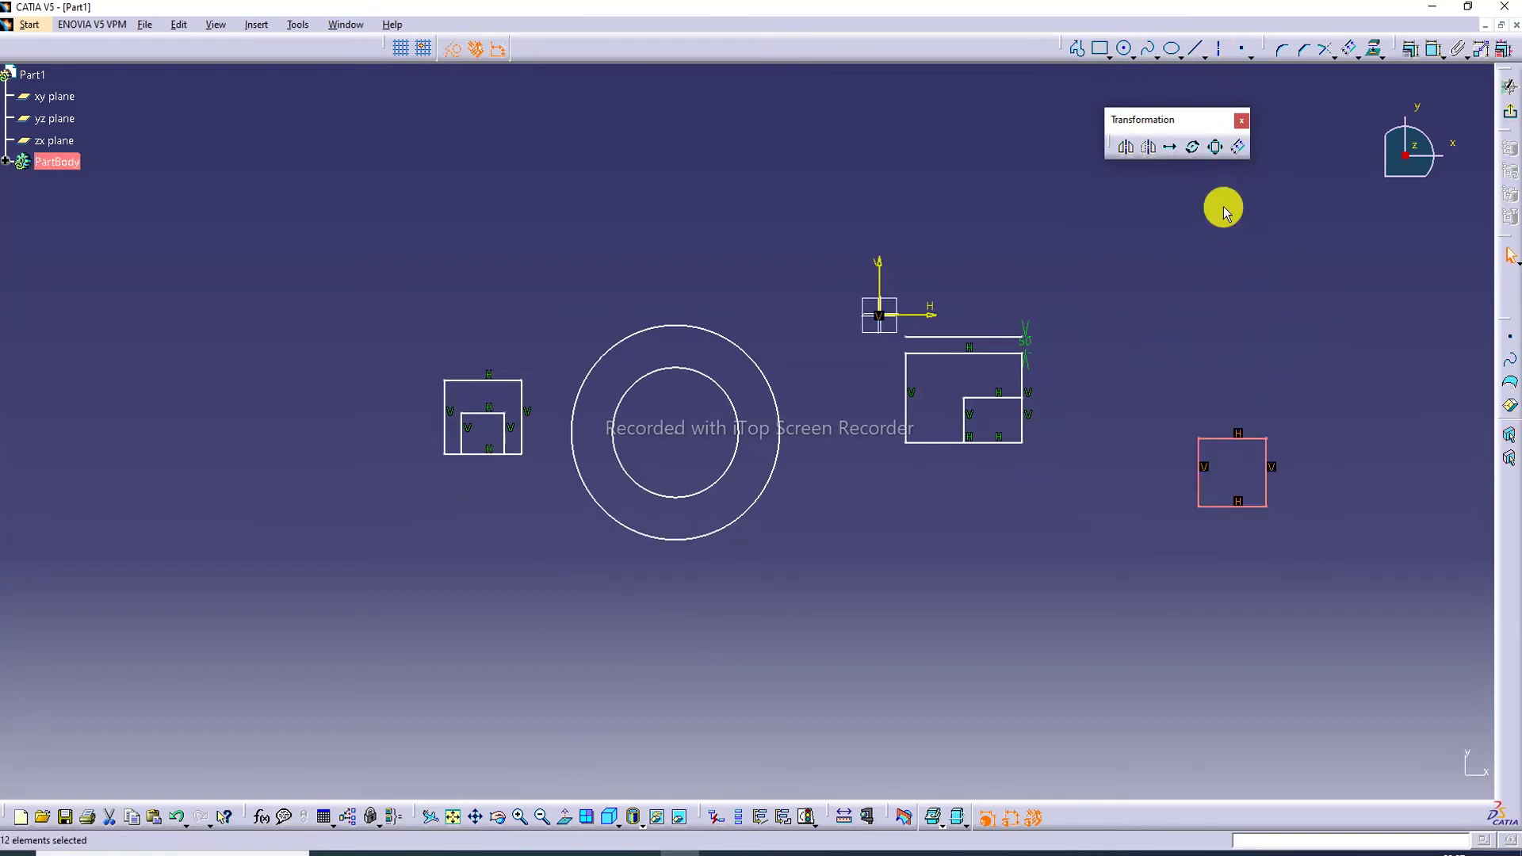
left_click(1238, 147)
left_click(1239, 147)
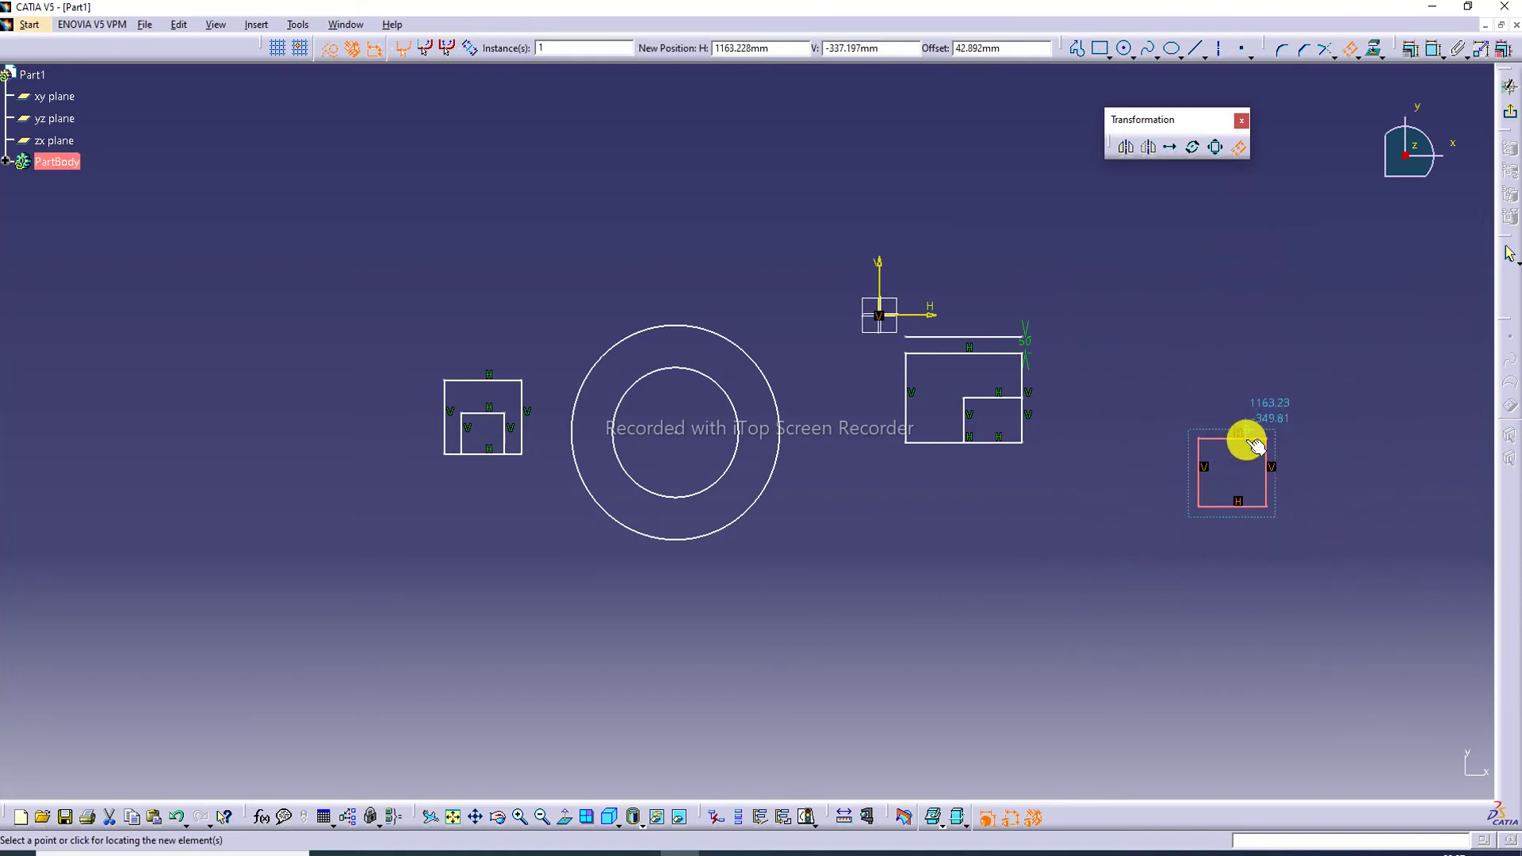
left_click(1246, 455)
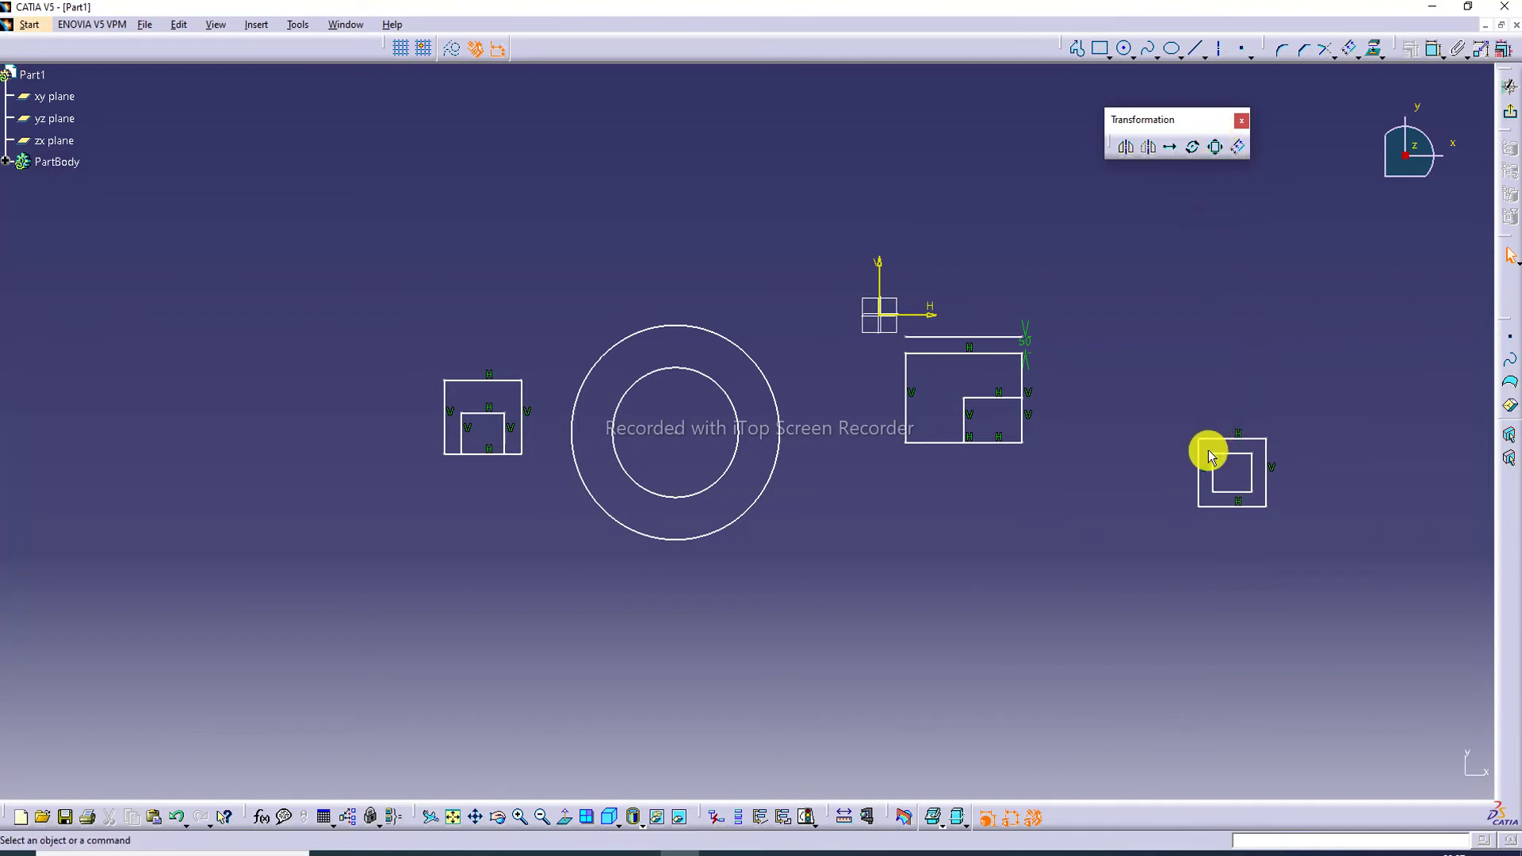
Step: Offset the new inner square outward past the original square to create a larger square enclosing both
left_click_drag(1206, 448, 1260, 500)
left_click(1238, 147)
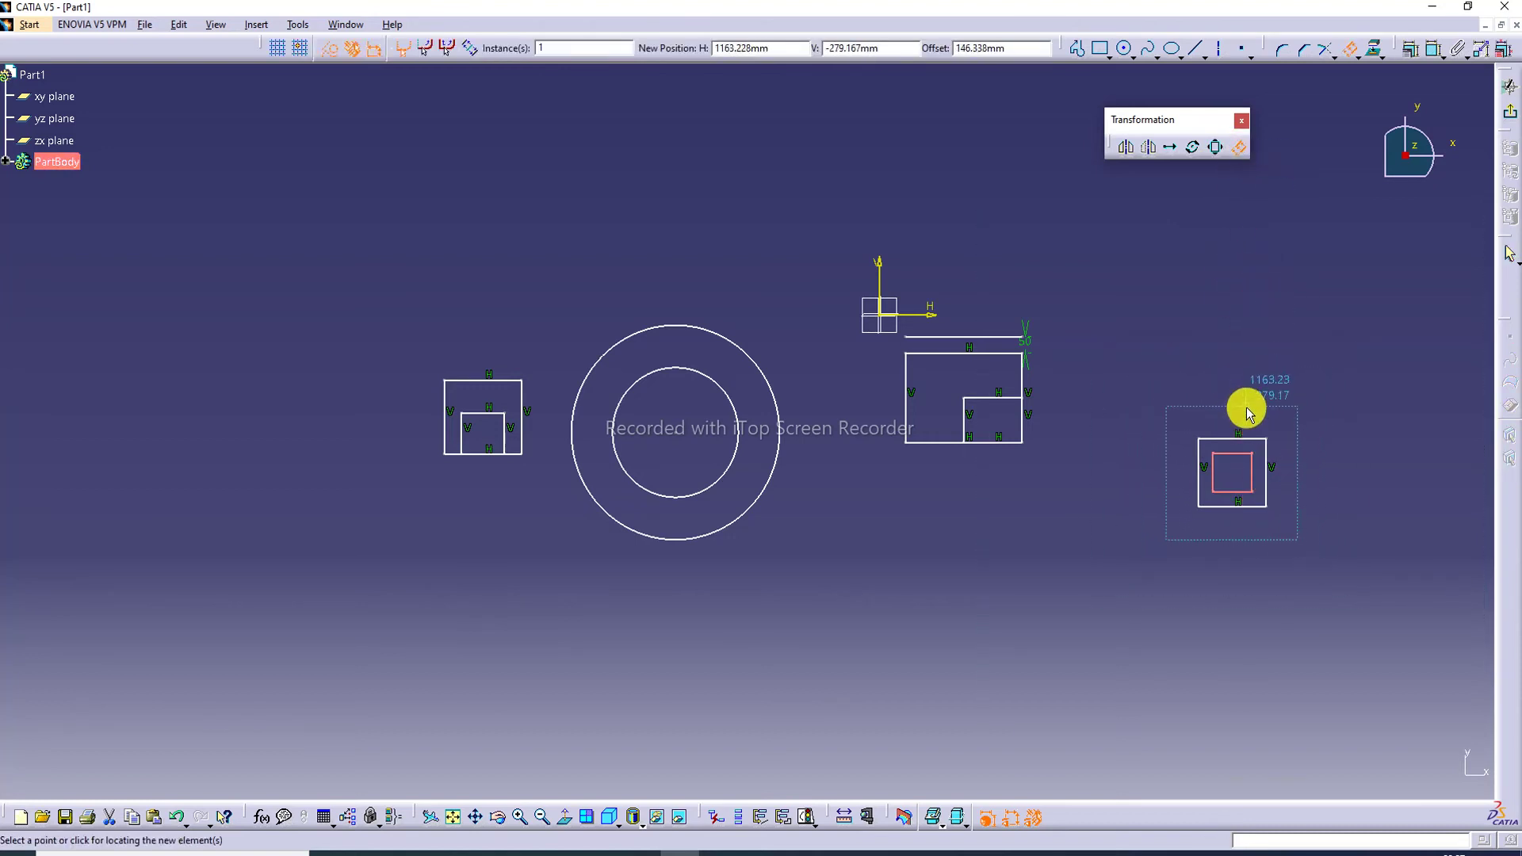
left_click(1246, 411)
Step: Offset the enclosing square outward to add an even larger outermost concentric square
left_click(1234, 157)
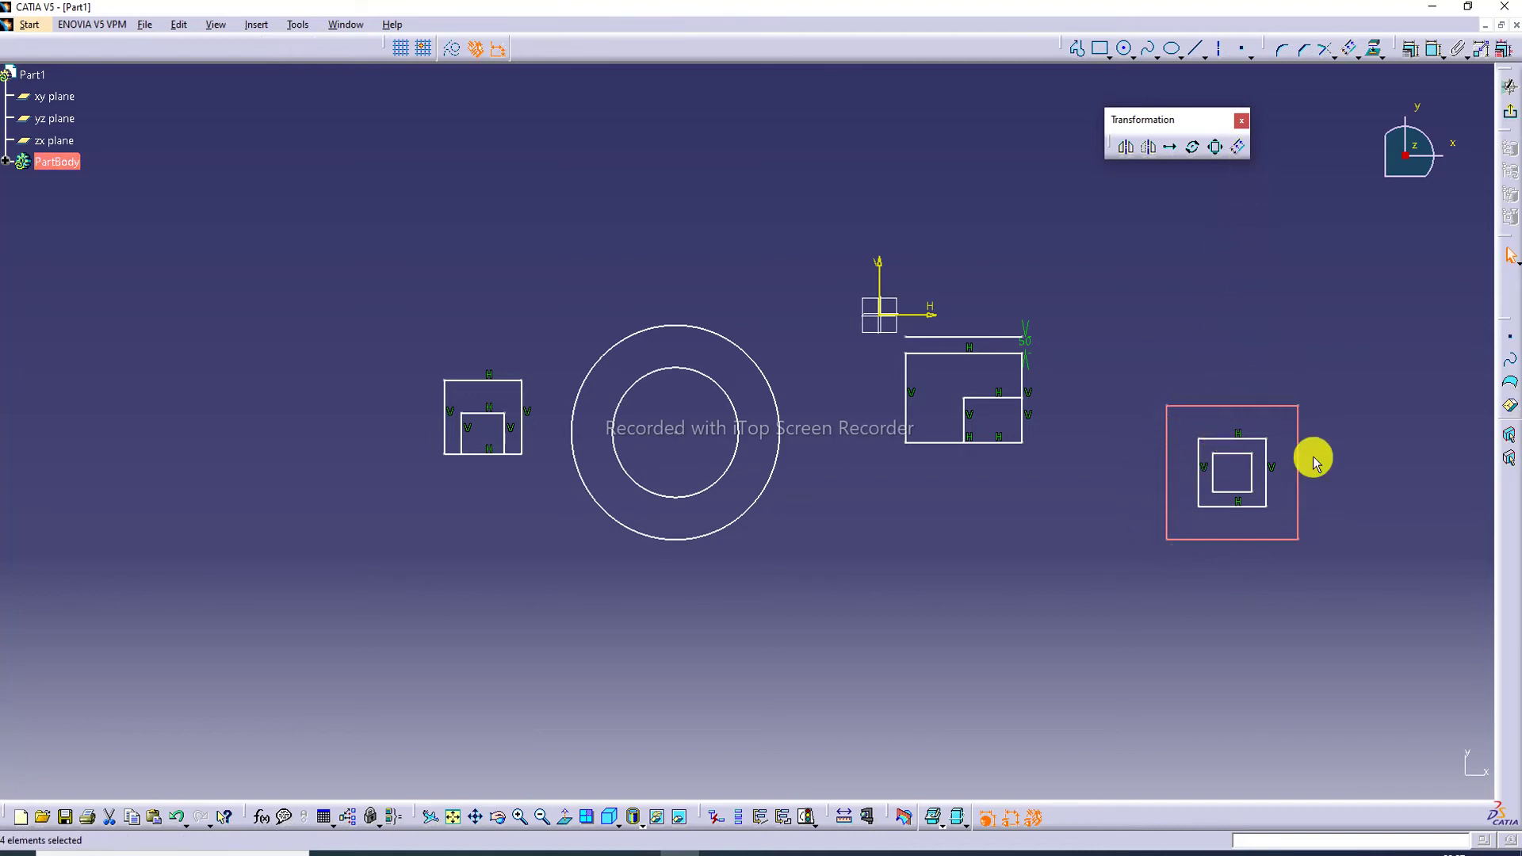
left_click(1239, 148)
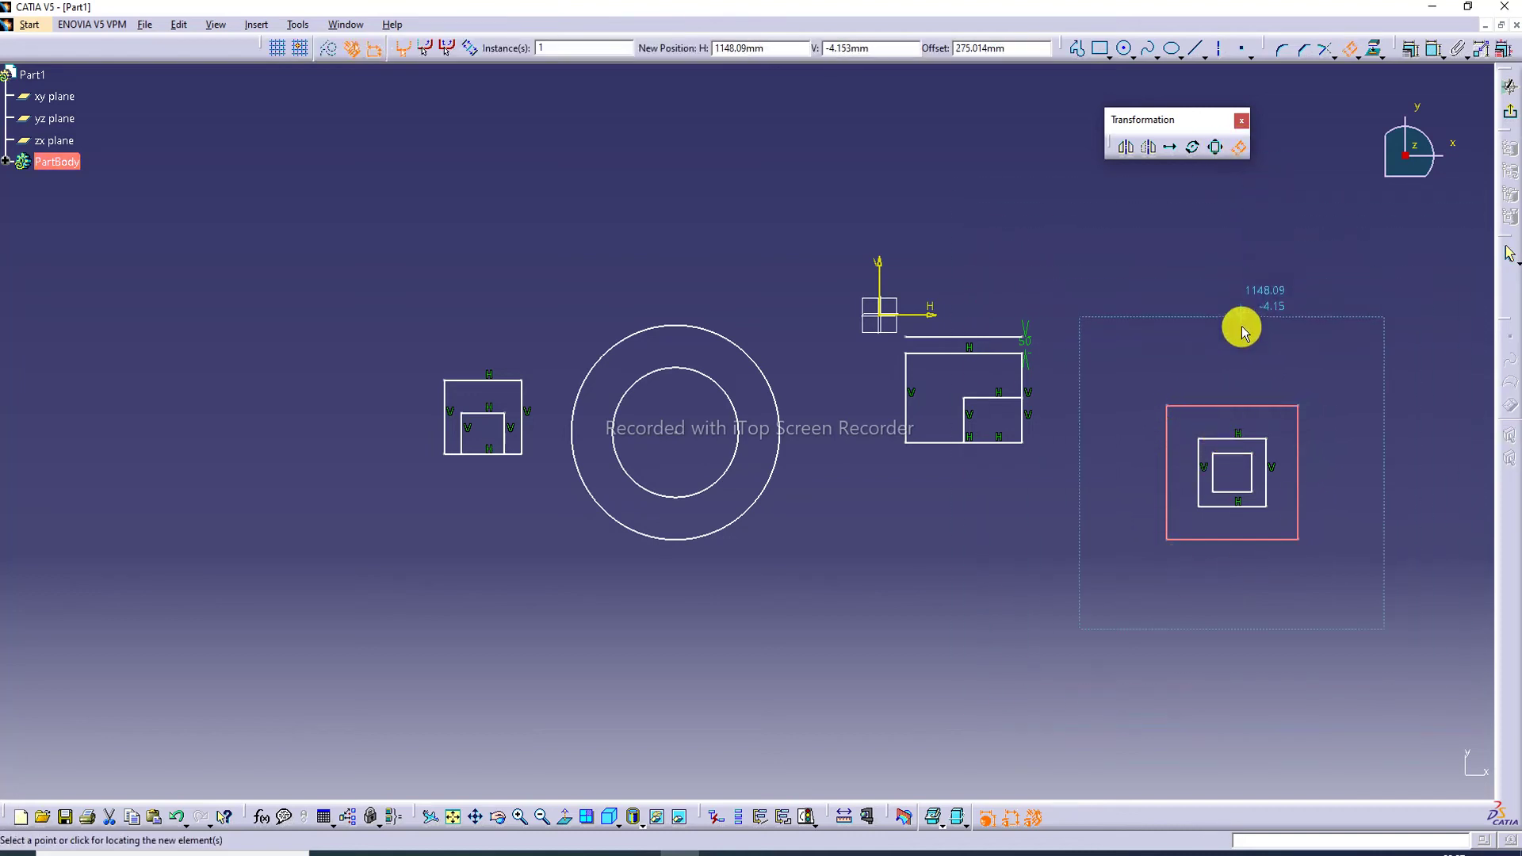
left_click(1237, 373)
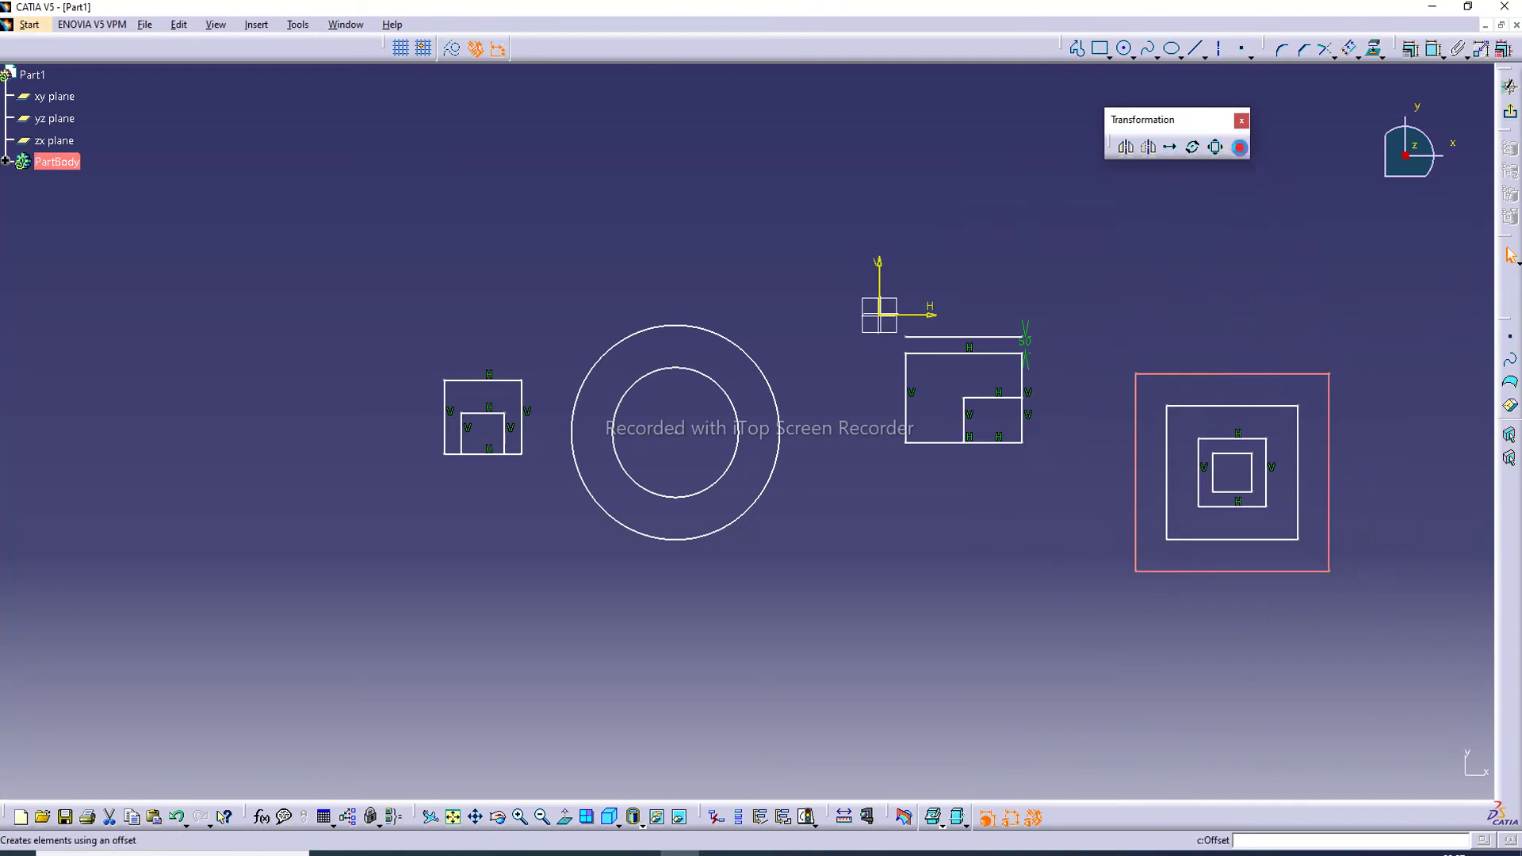
Step: Offset the outermost square slightly inward, and offset that copy further inward to sit just outside the original small square
left_click(1239, 147)
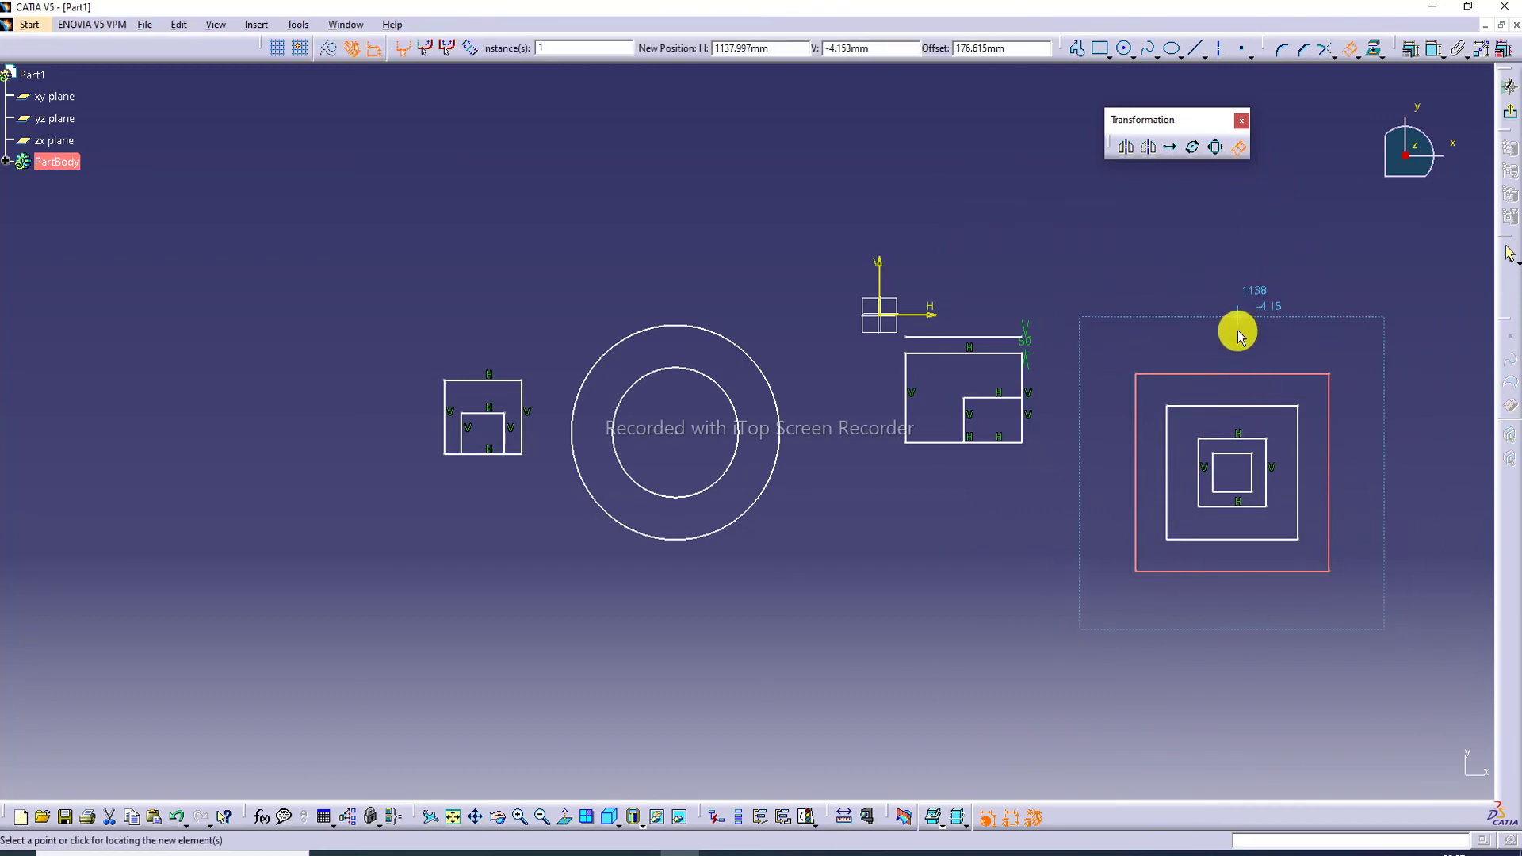
left_click(1239, 383)
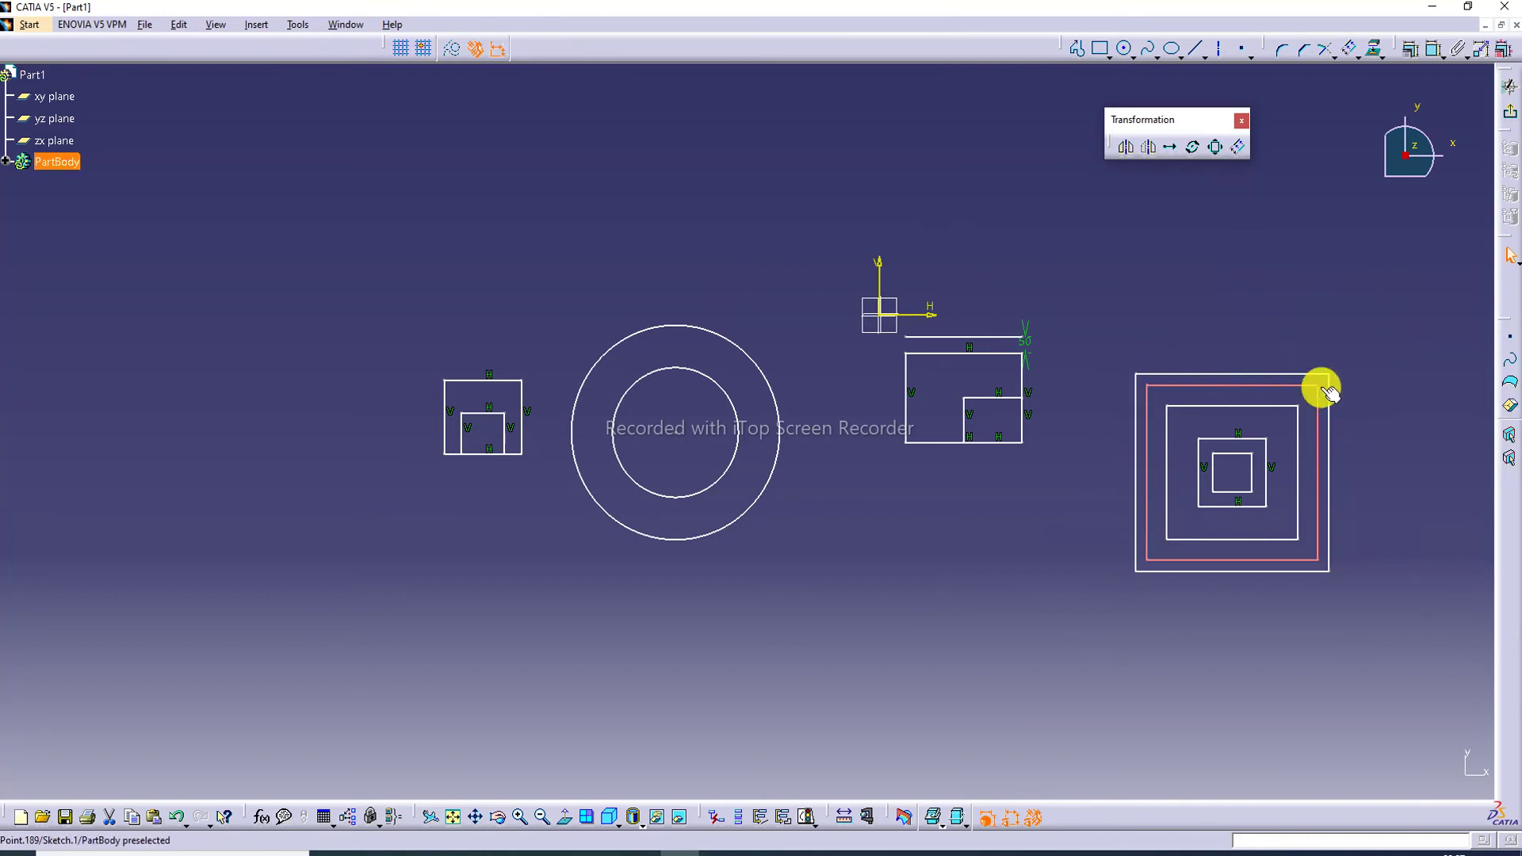
left_click(1238, 147)
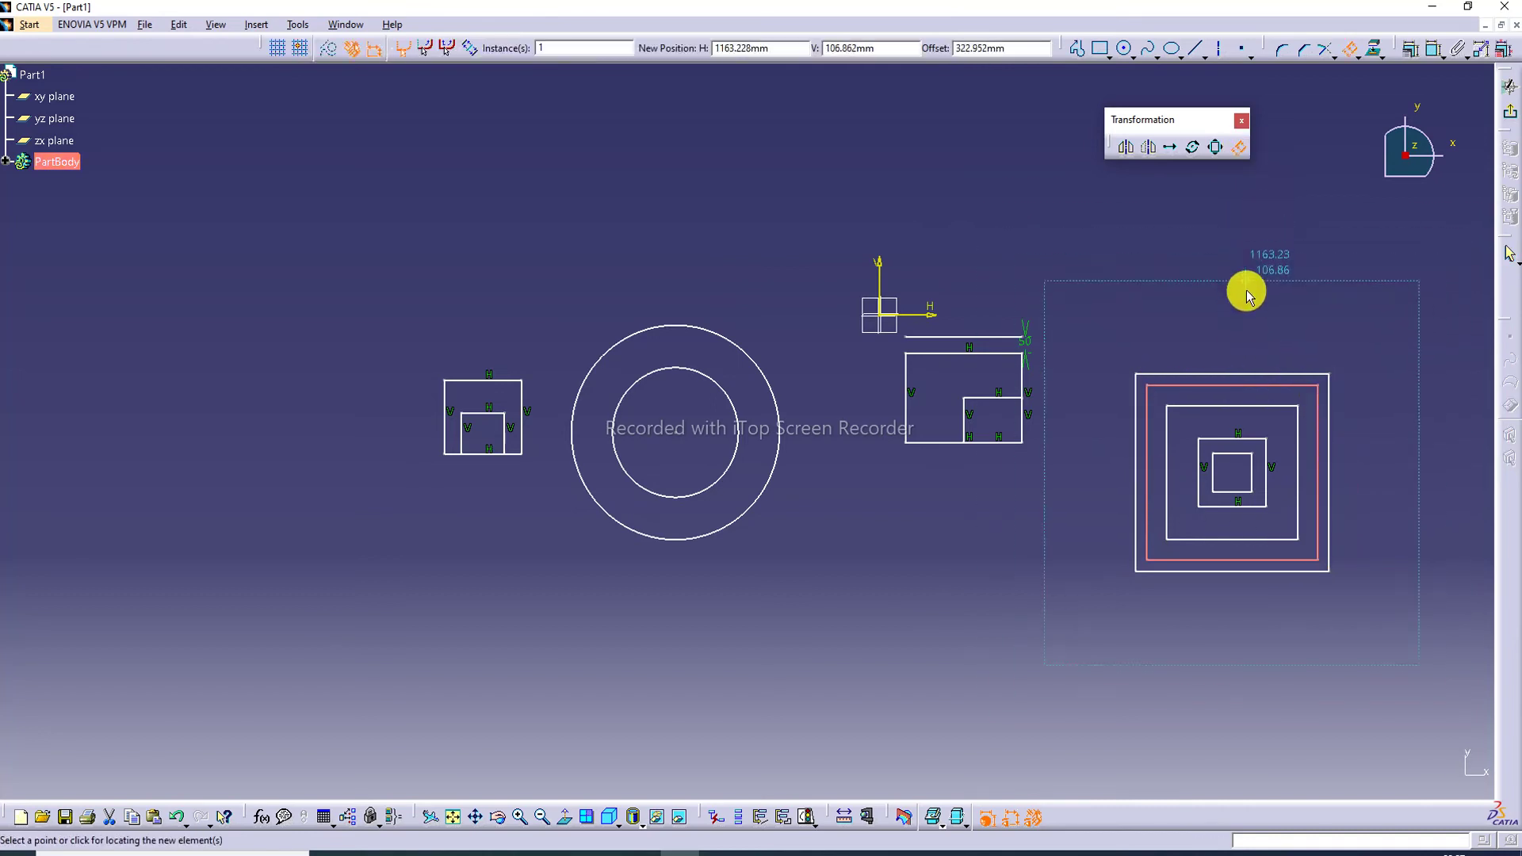
left_click(1259, 420)
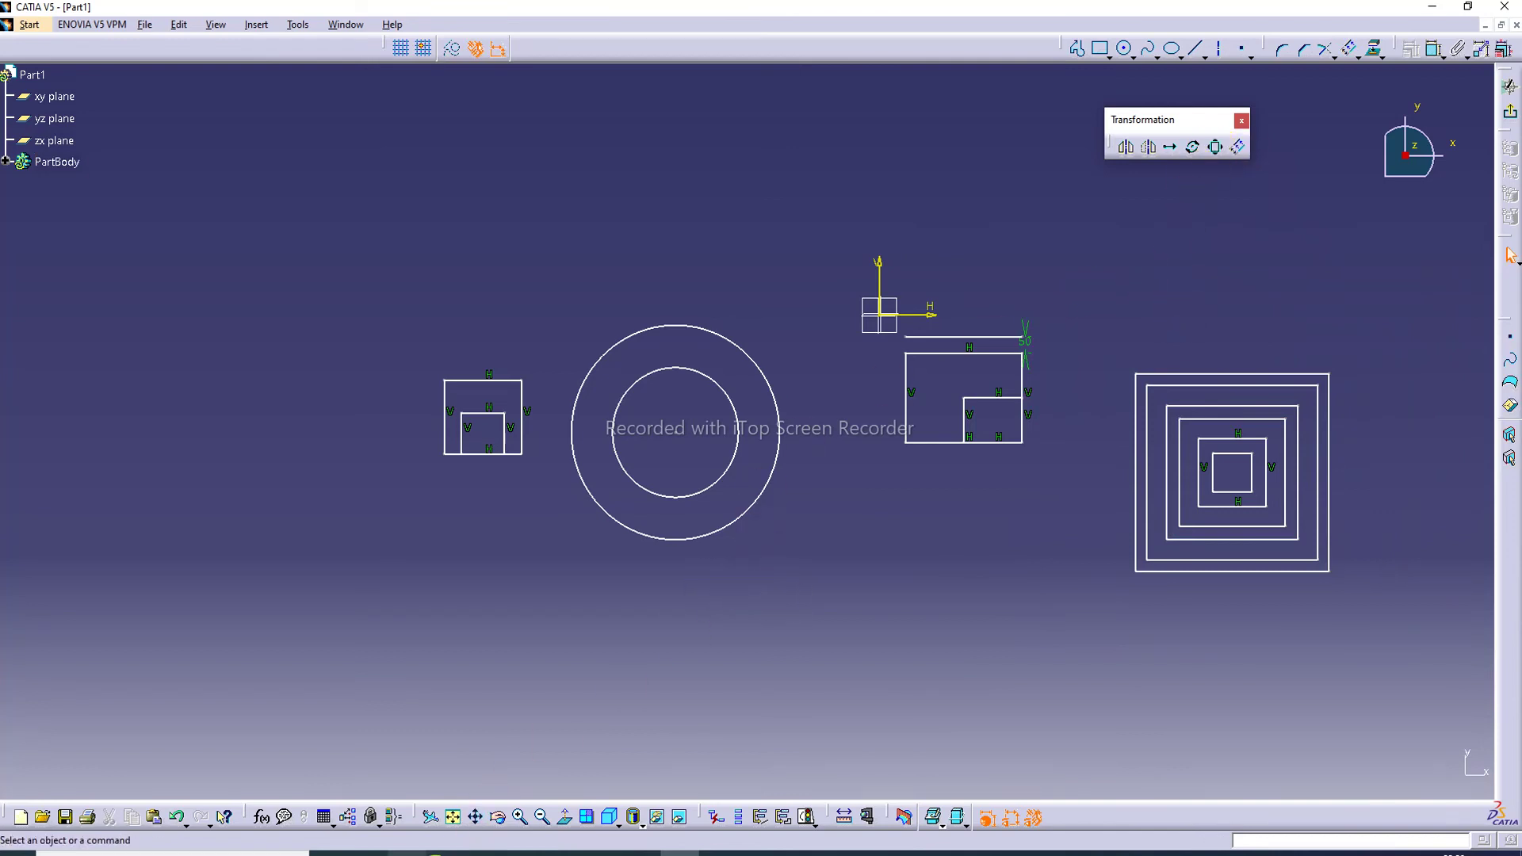
Step: Switch to the browser window showing the CATIA Lecture-16 PDF on Scale and Offset
left_click(446, 853)
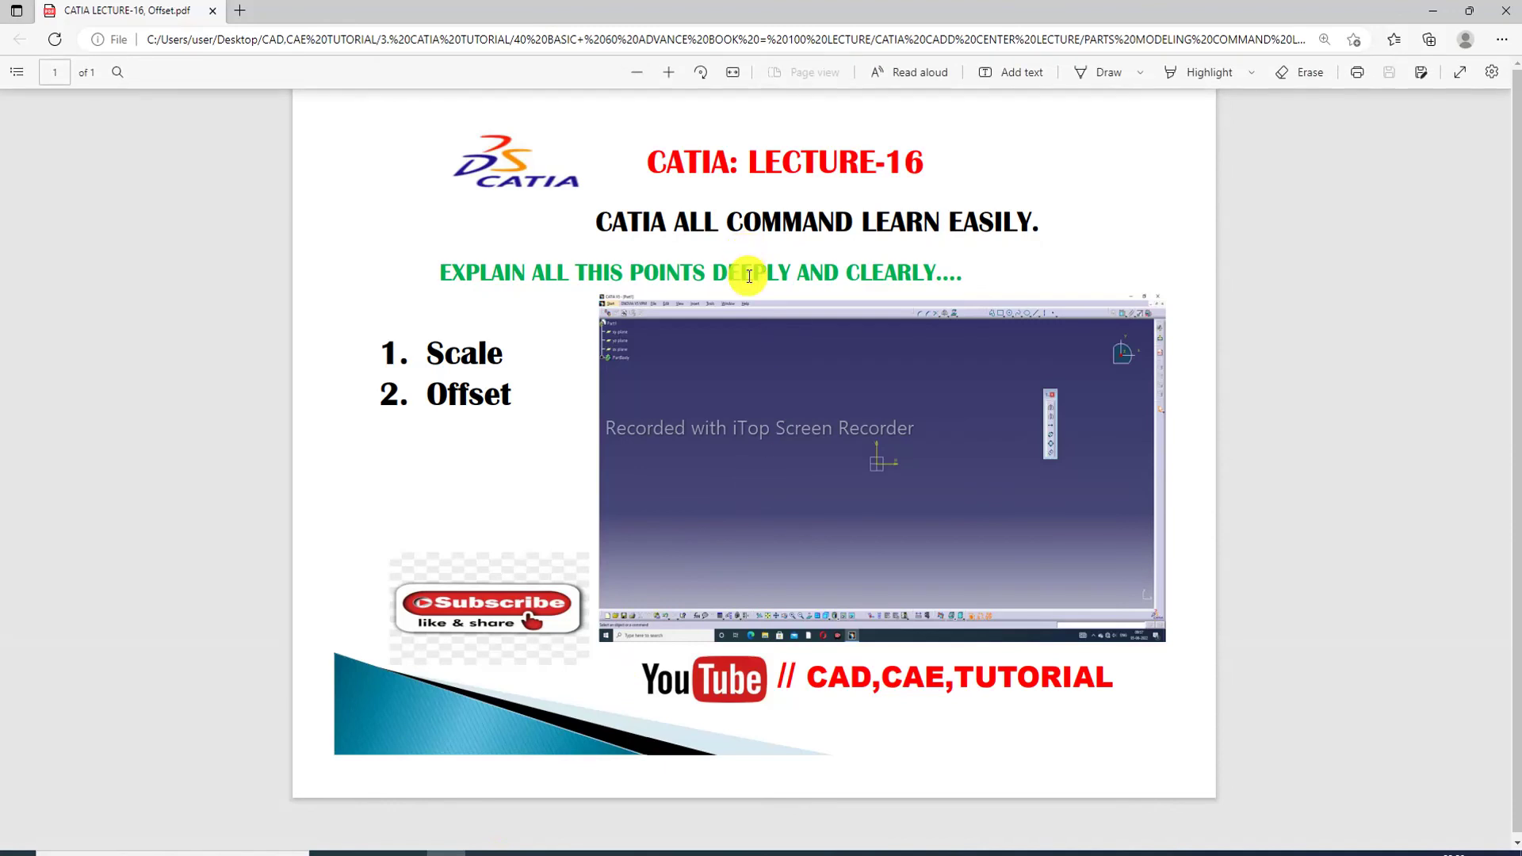